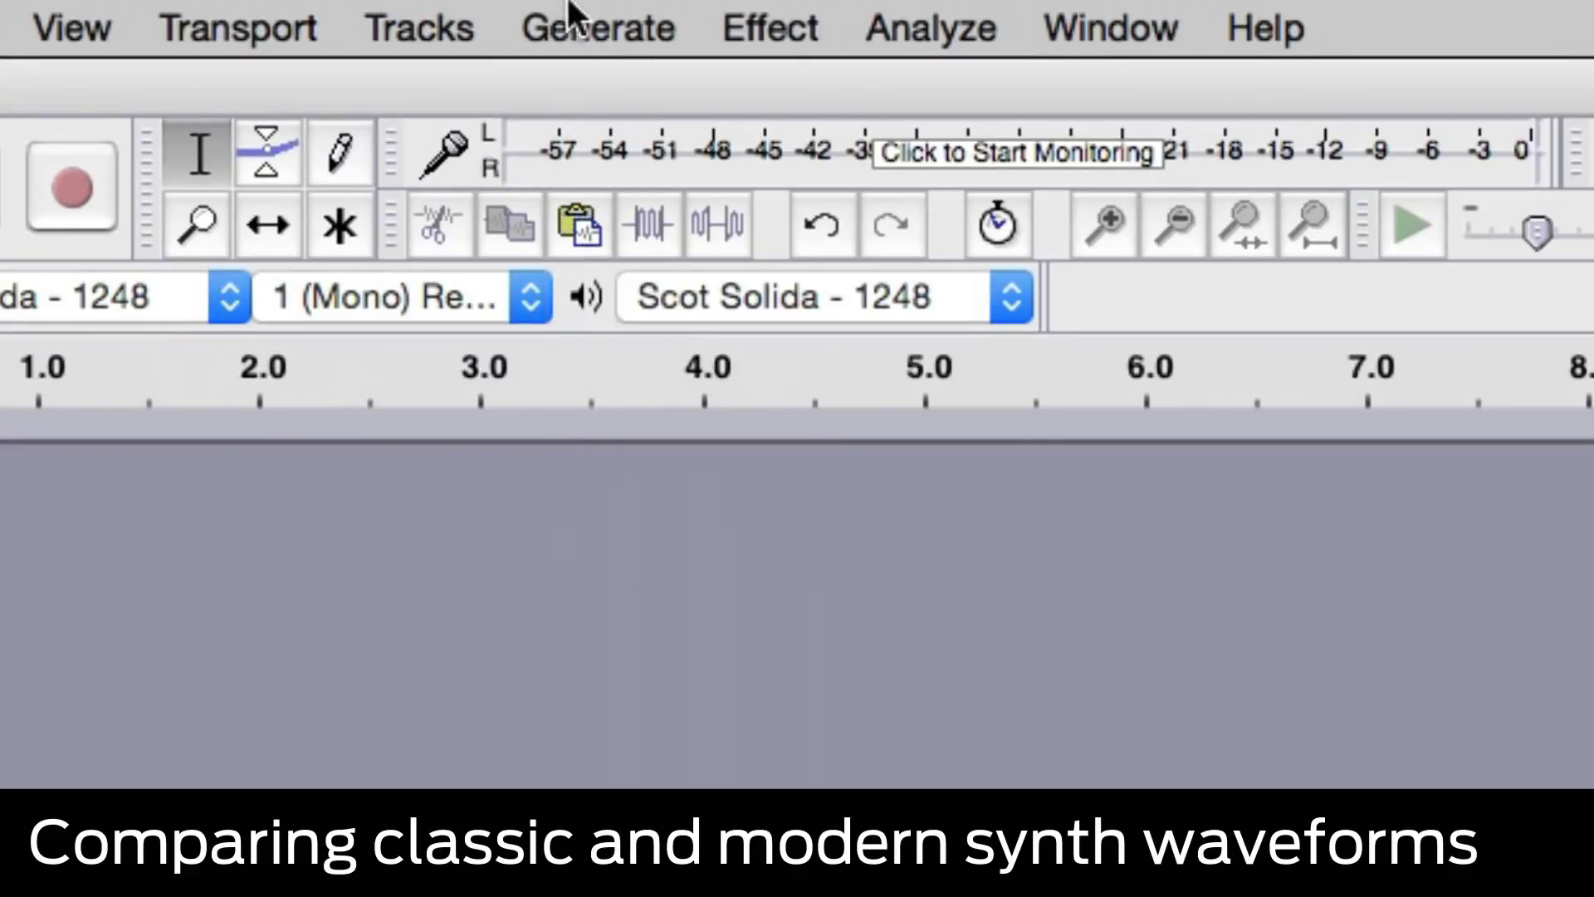
Generate a one-second sawtooth tone at 440 Hz with an amplitude of 0.8 and play it back
left_click(357, 9)
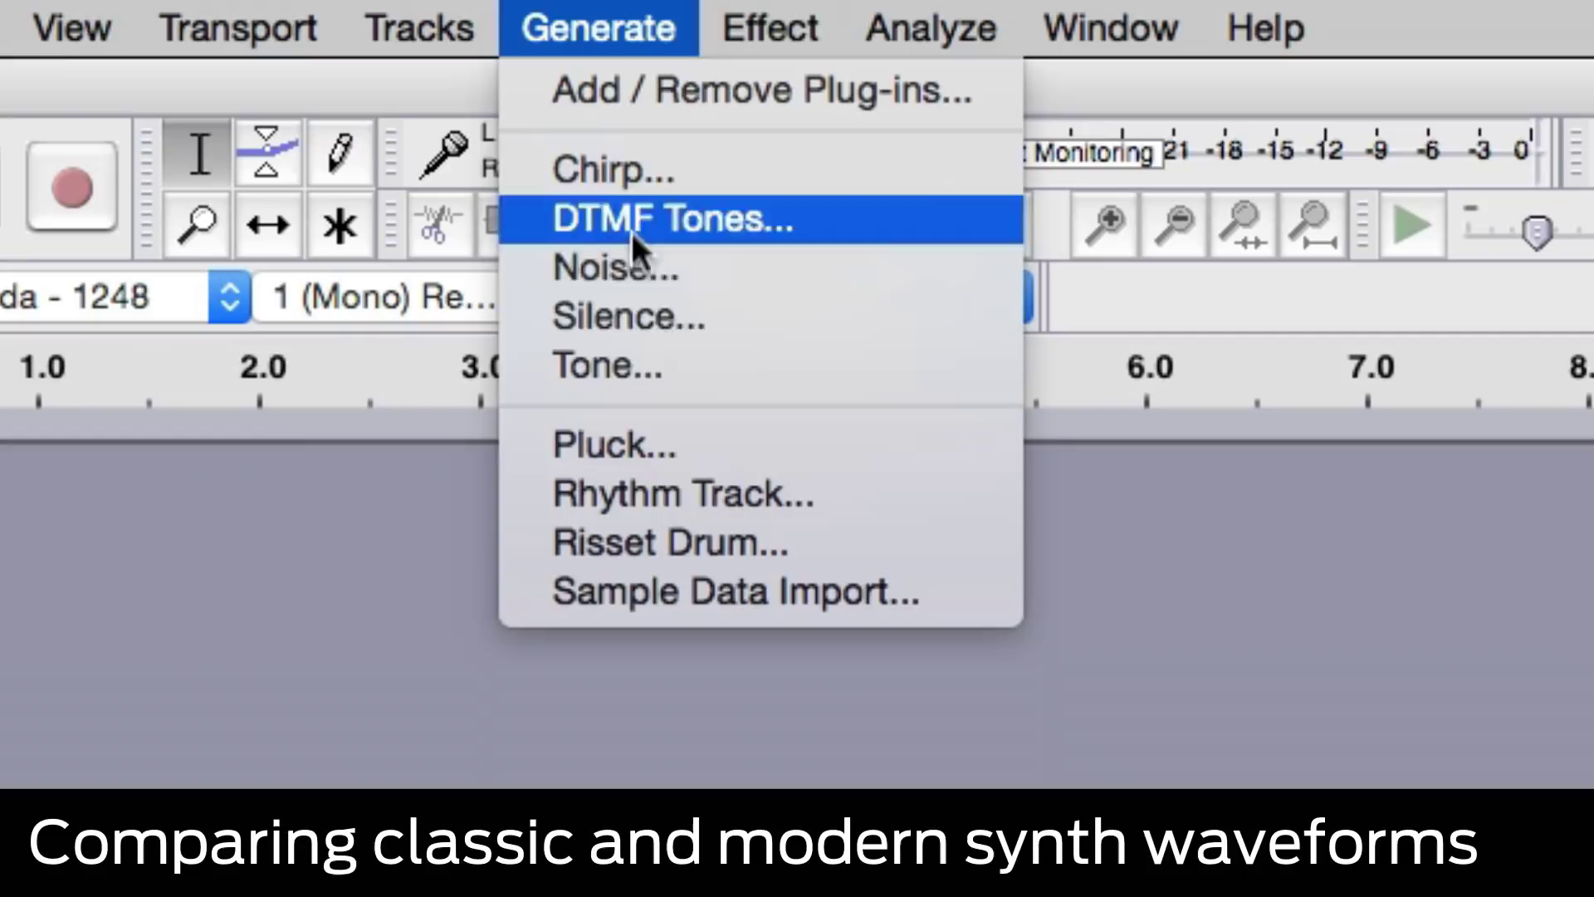
left_click(631, 362)
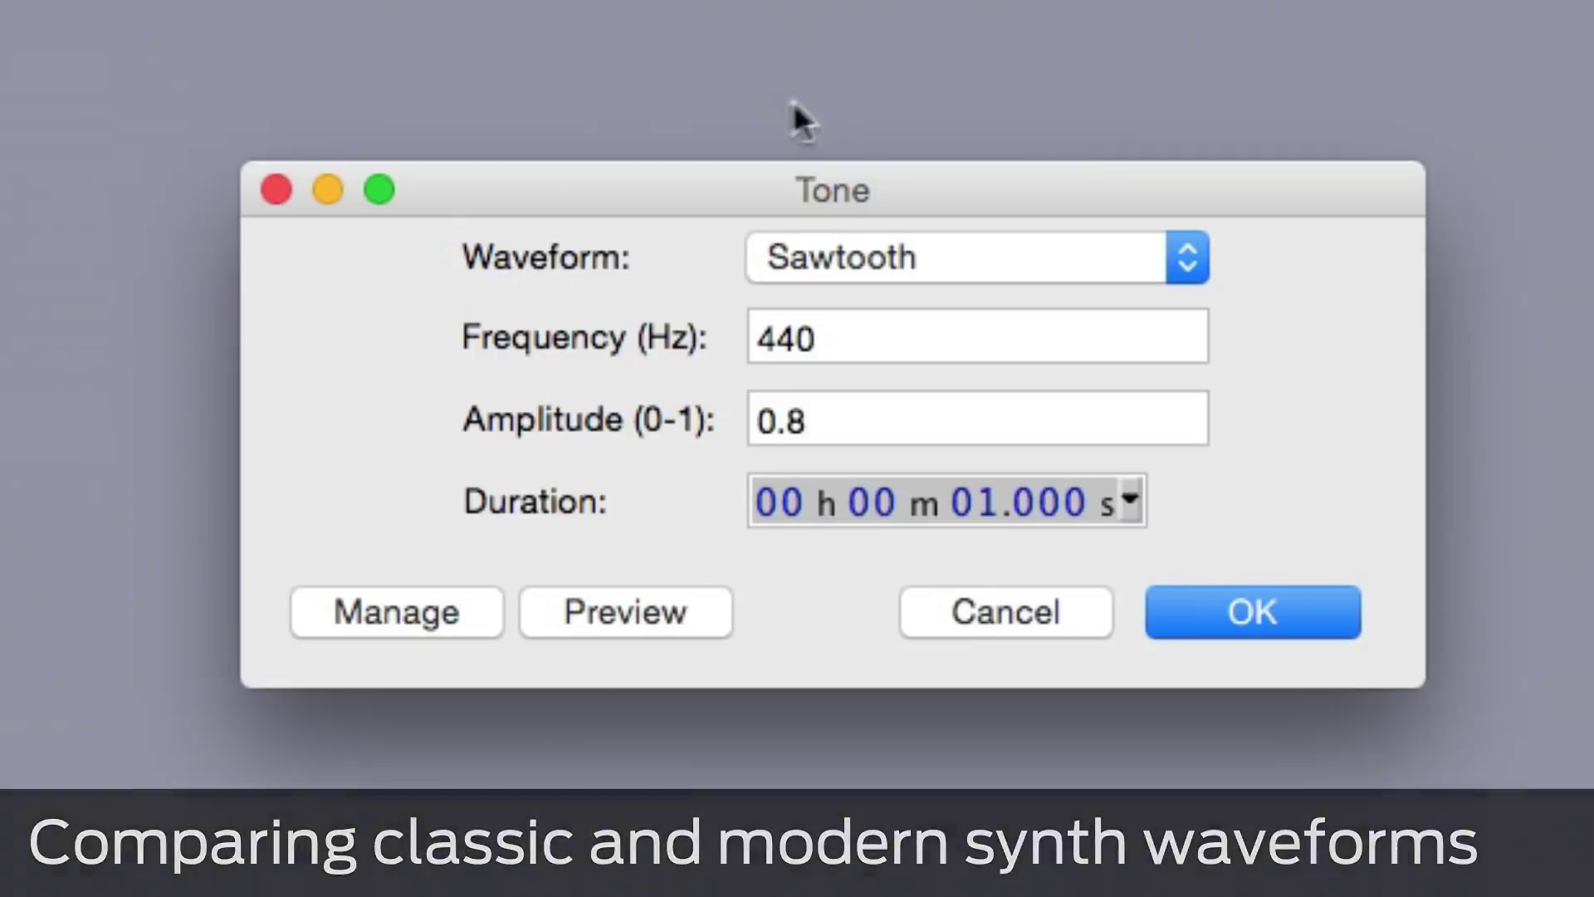
left_click(1194, 250)
left_click(1194, 251)
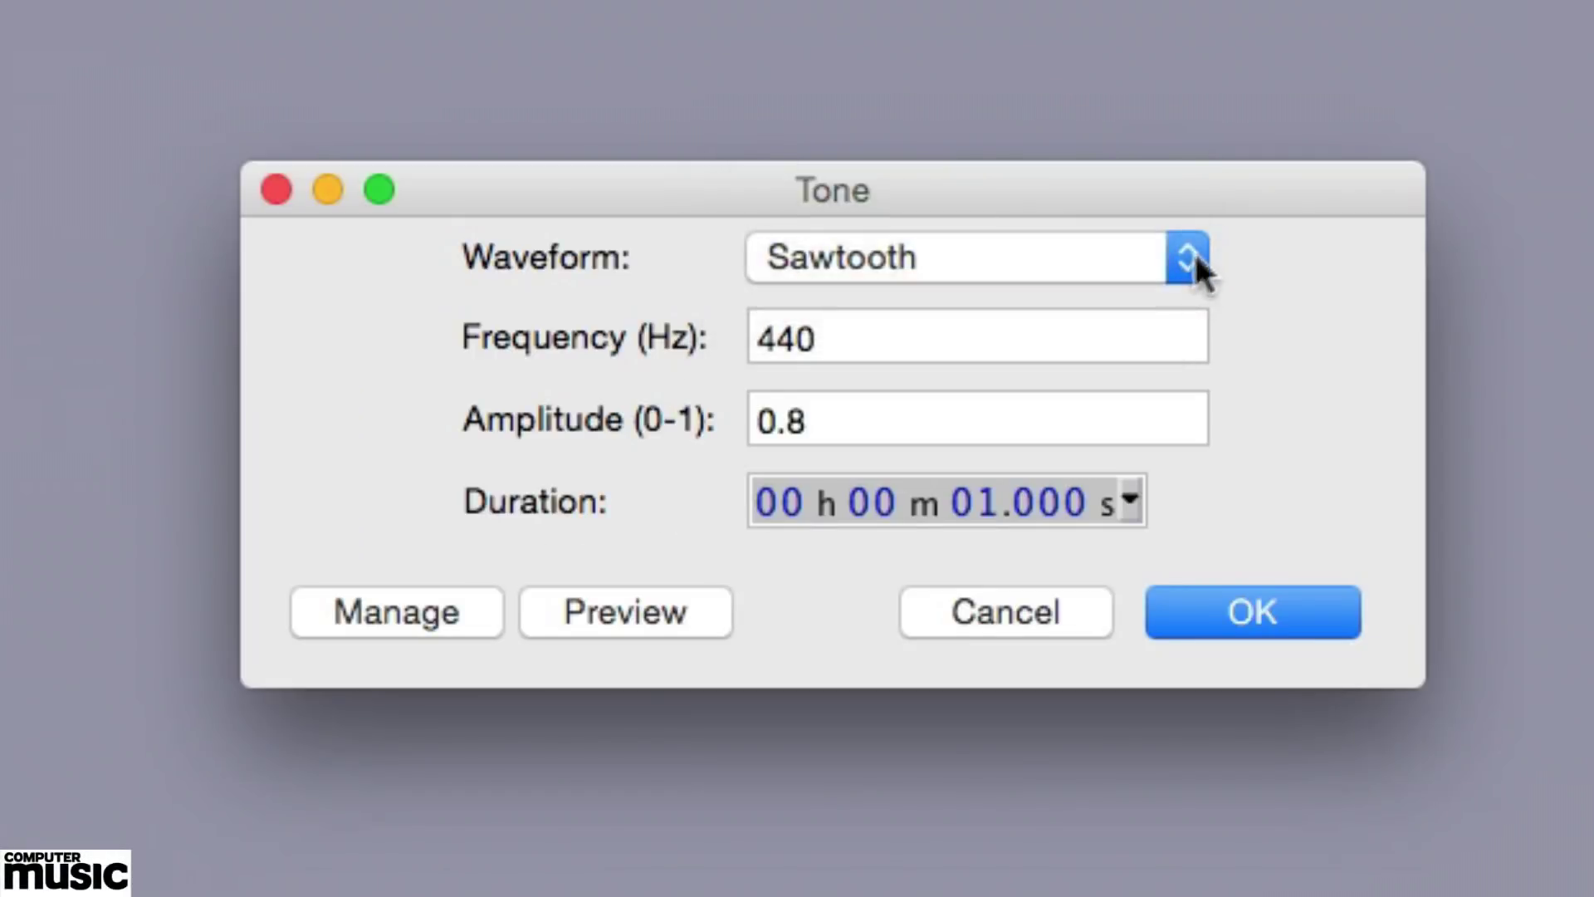
left_click(1253, 612)
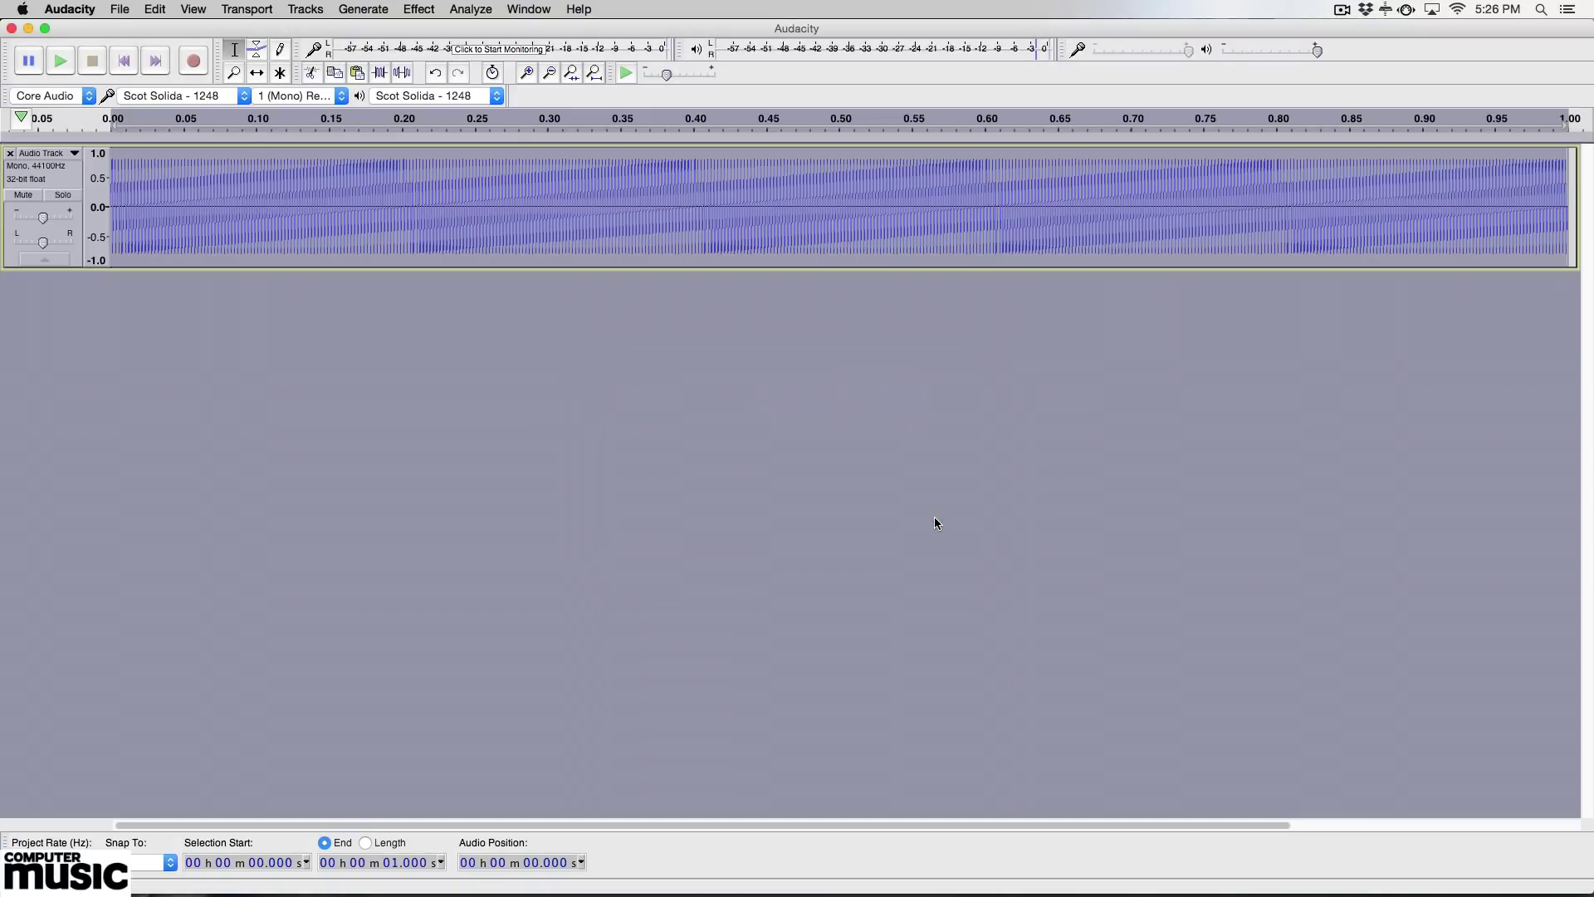
left_click(62, 64)
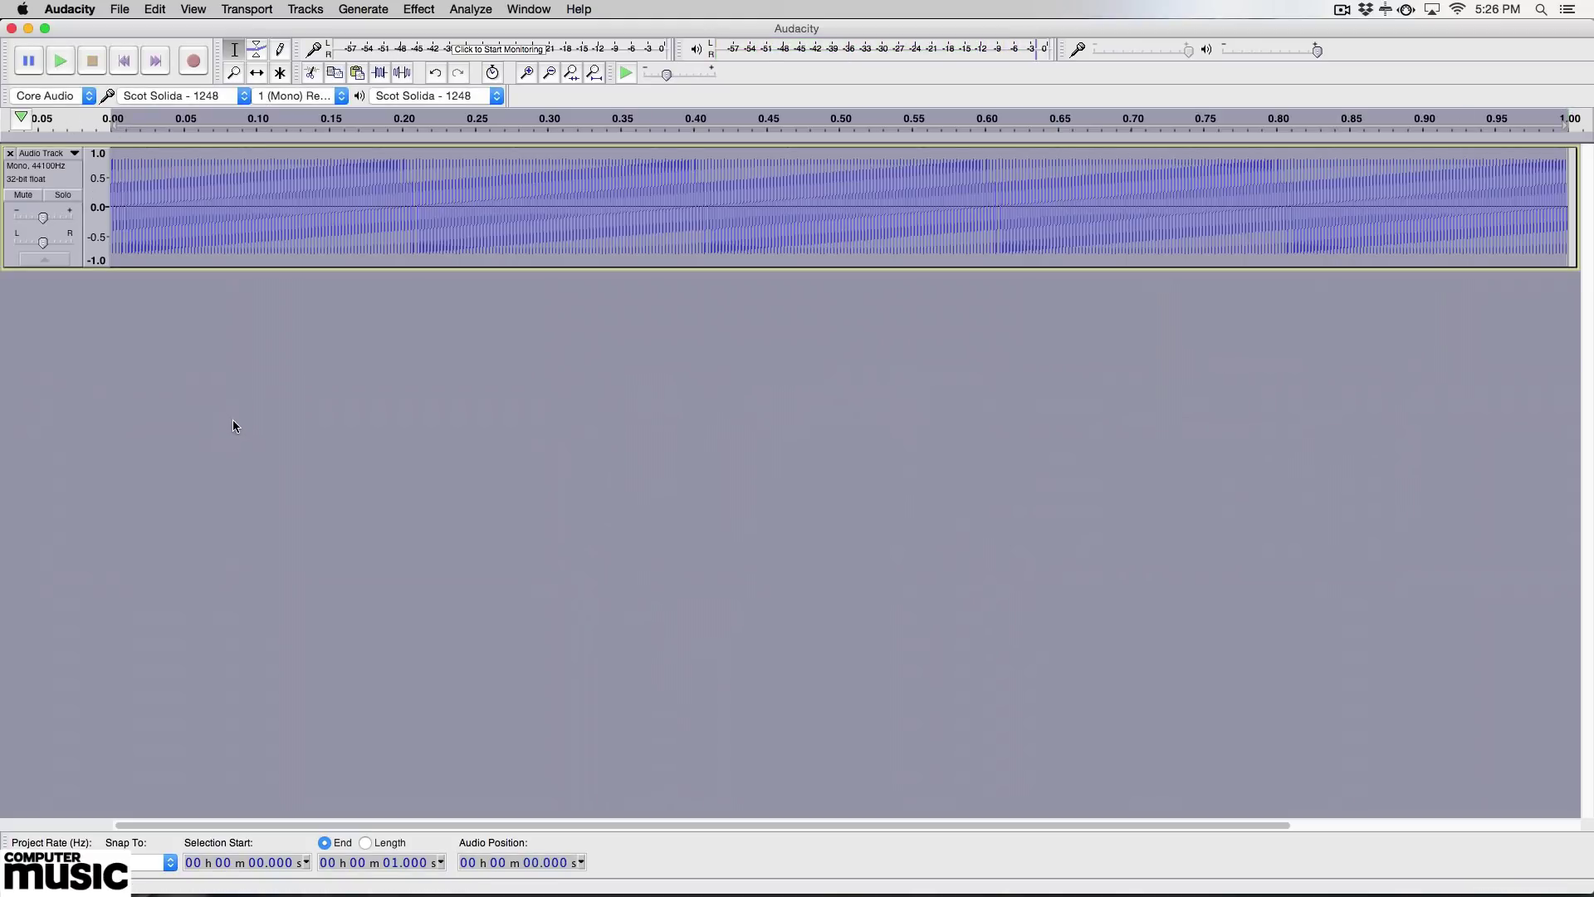
left_click(120, 9)
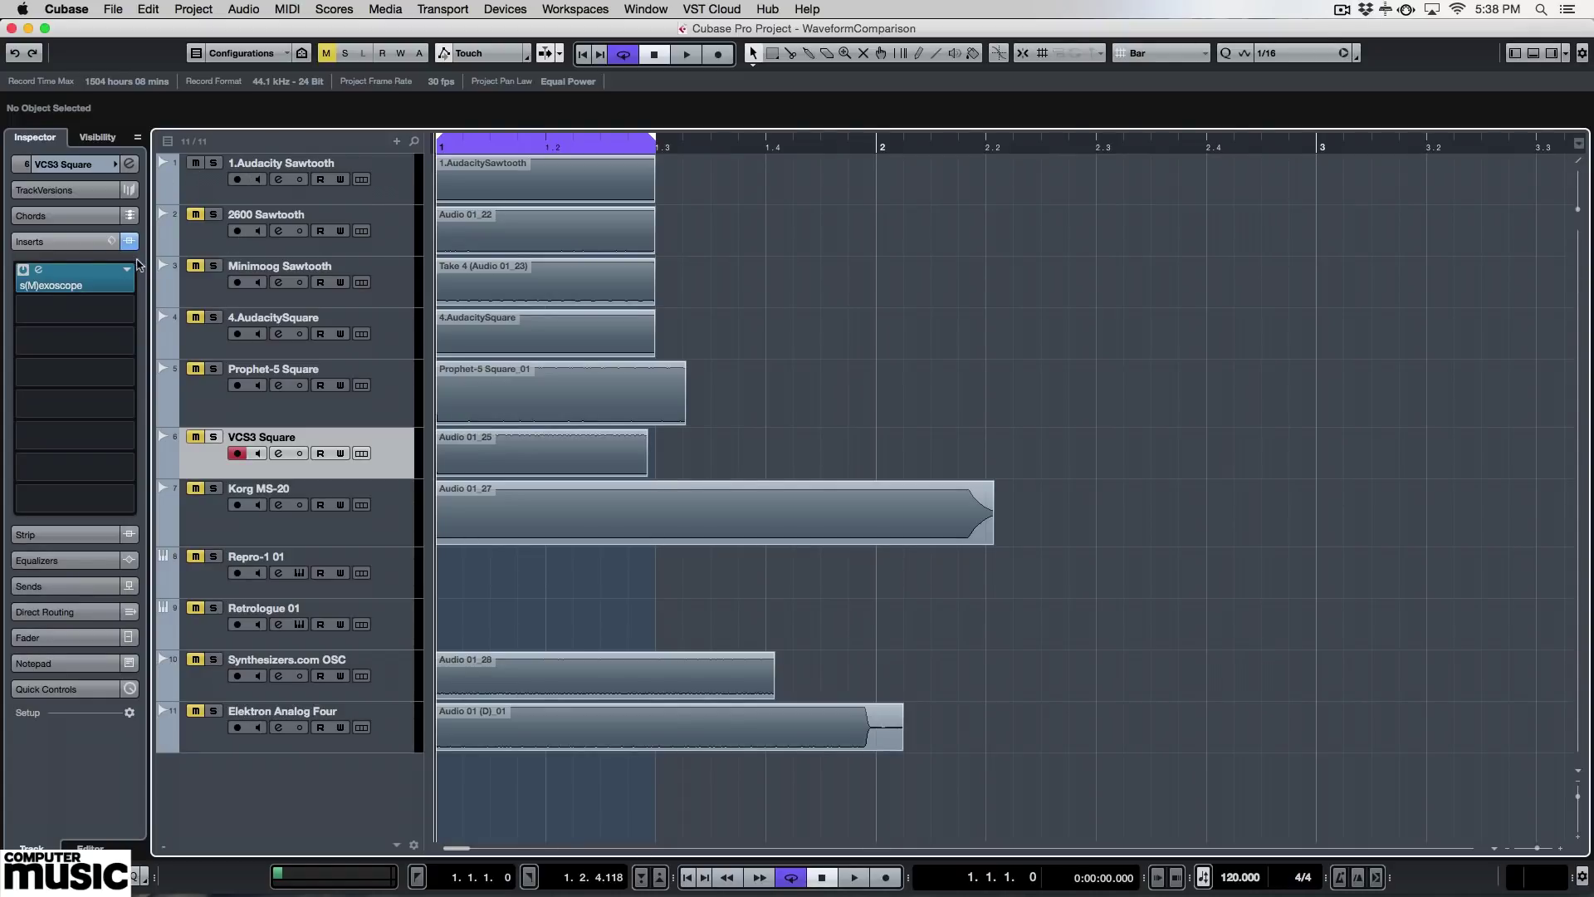
In Cubase, open the s(M)exoscope insert on the 1.Audacity Sawtooth track and capture its waveform with Freeze
left_click(405, 178)
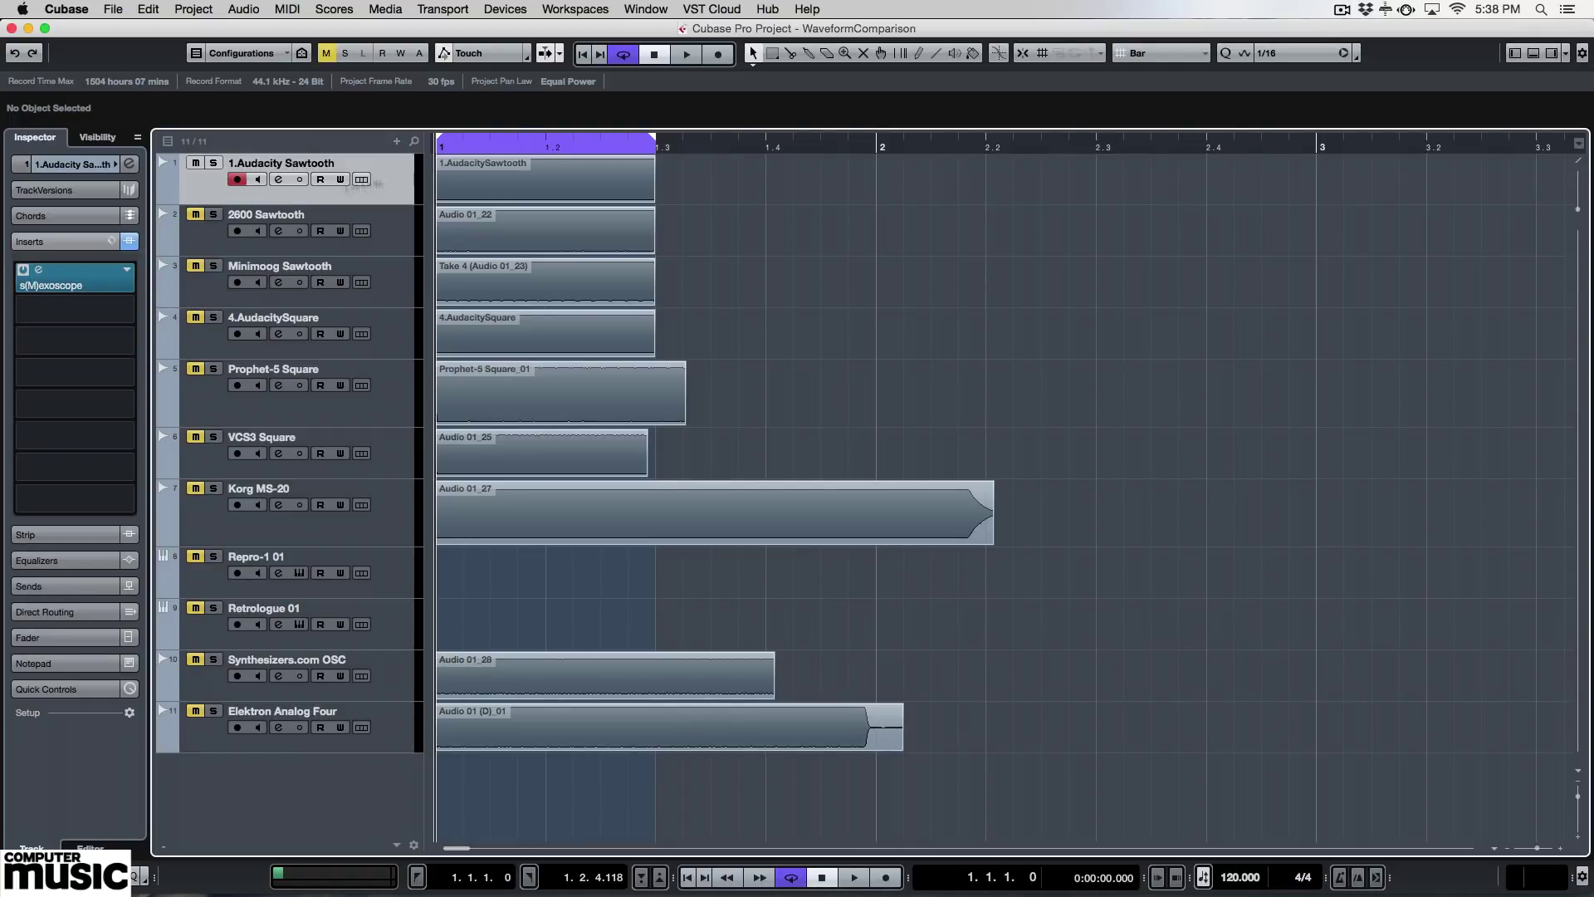
left_click(83, 285)
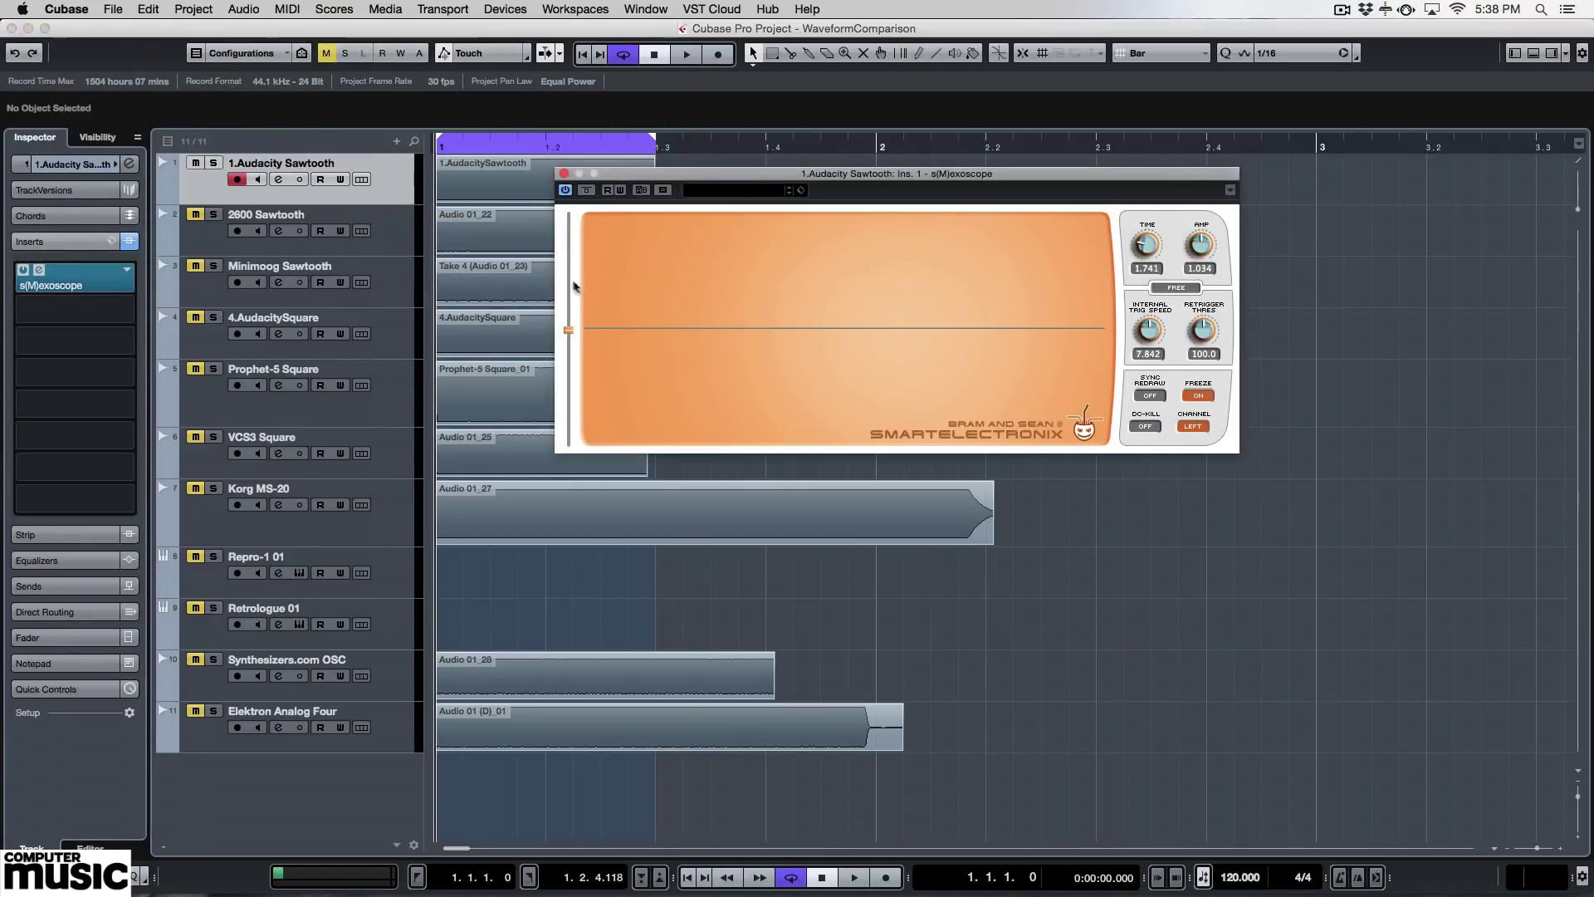
left_click(1200, 396)
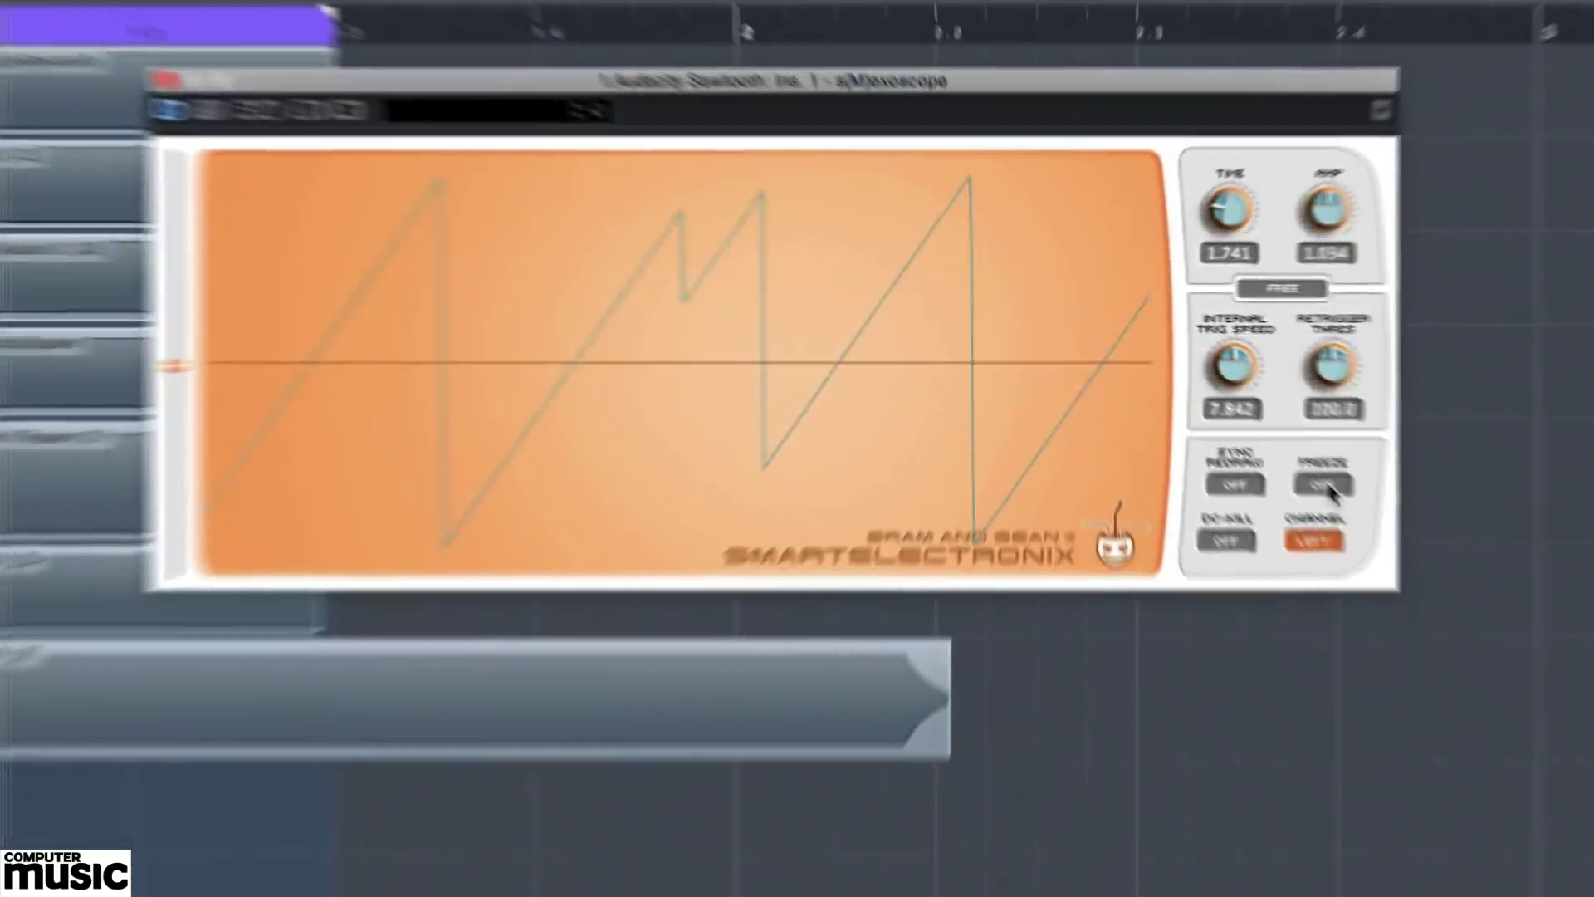
left_click(1200, 396)
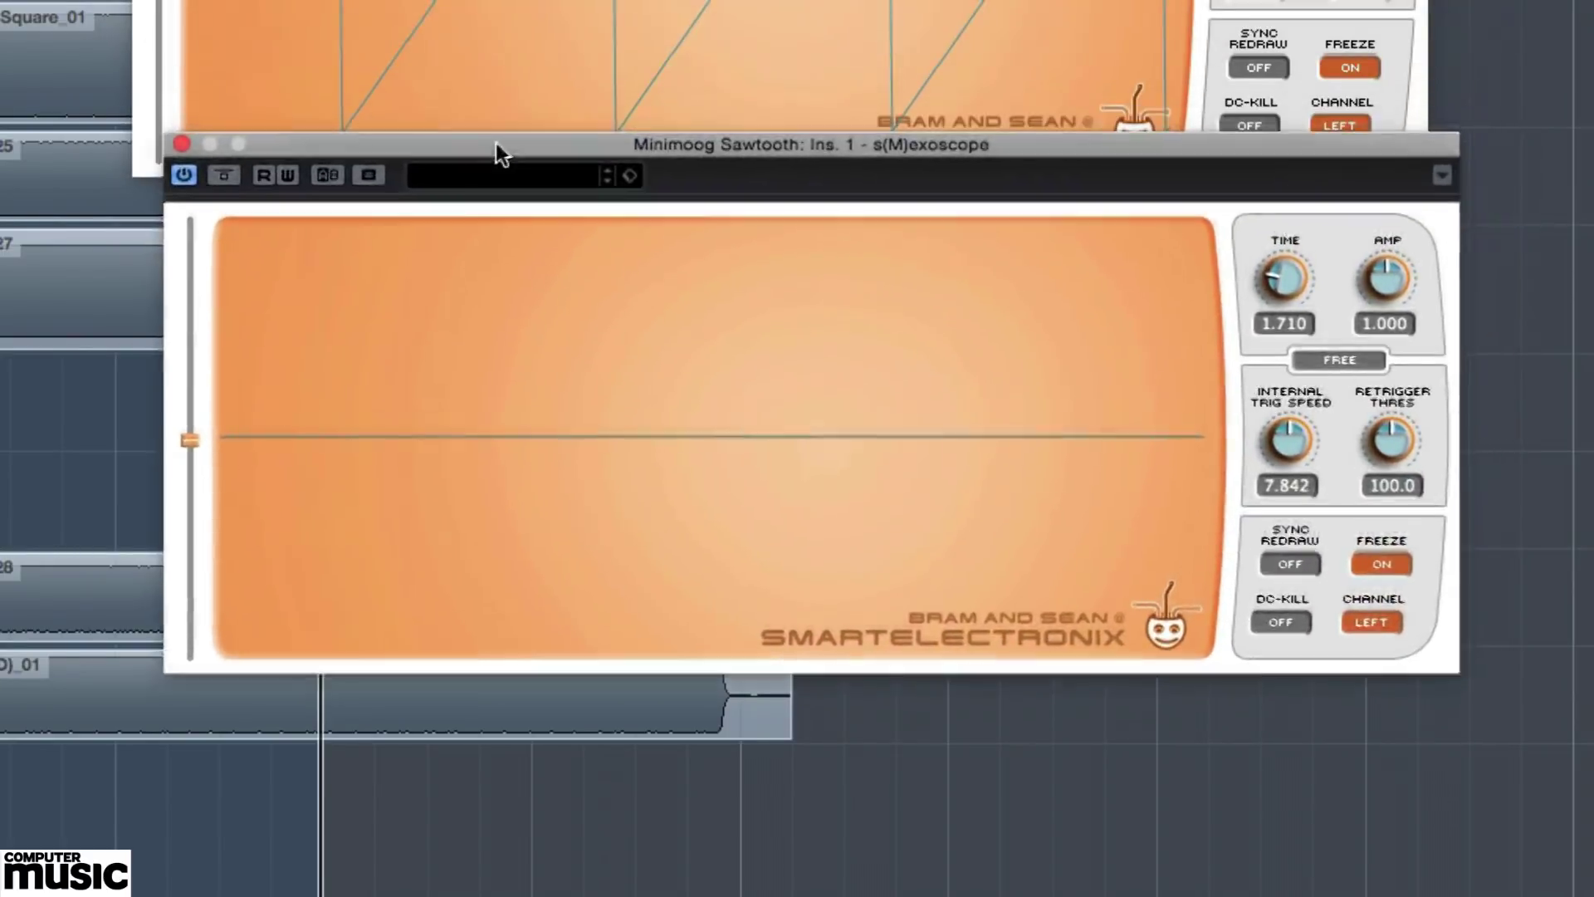
Place the Minimoog Sawtooth oscilloscope below the other one, freeze its waveform during playback, and close that oscilloscope
left_click_drag(495, 142, 471, 198)
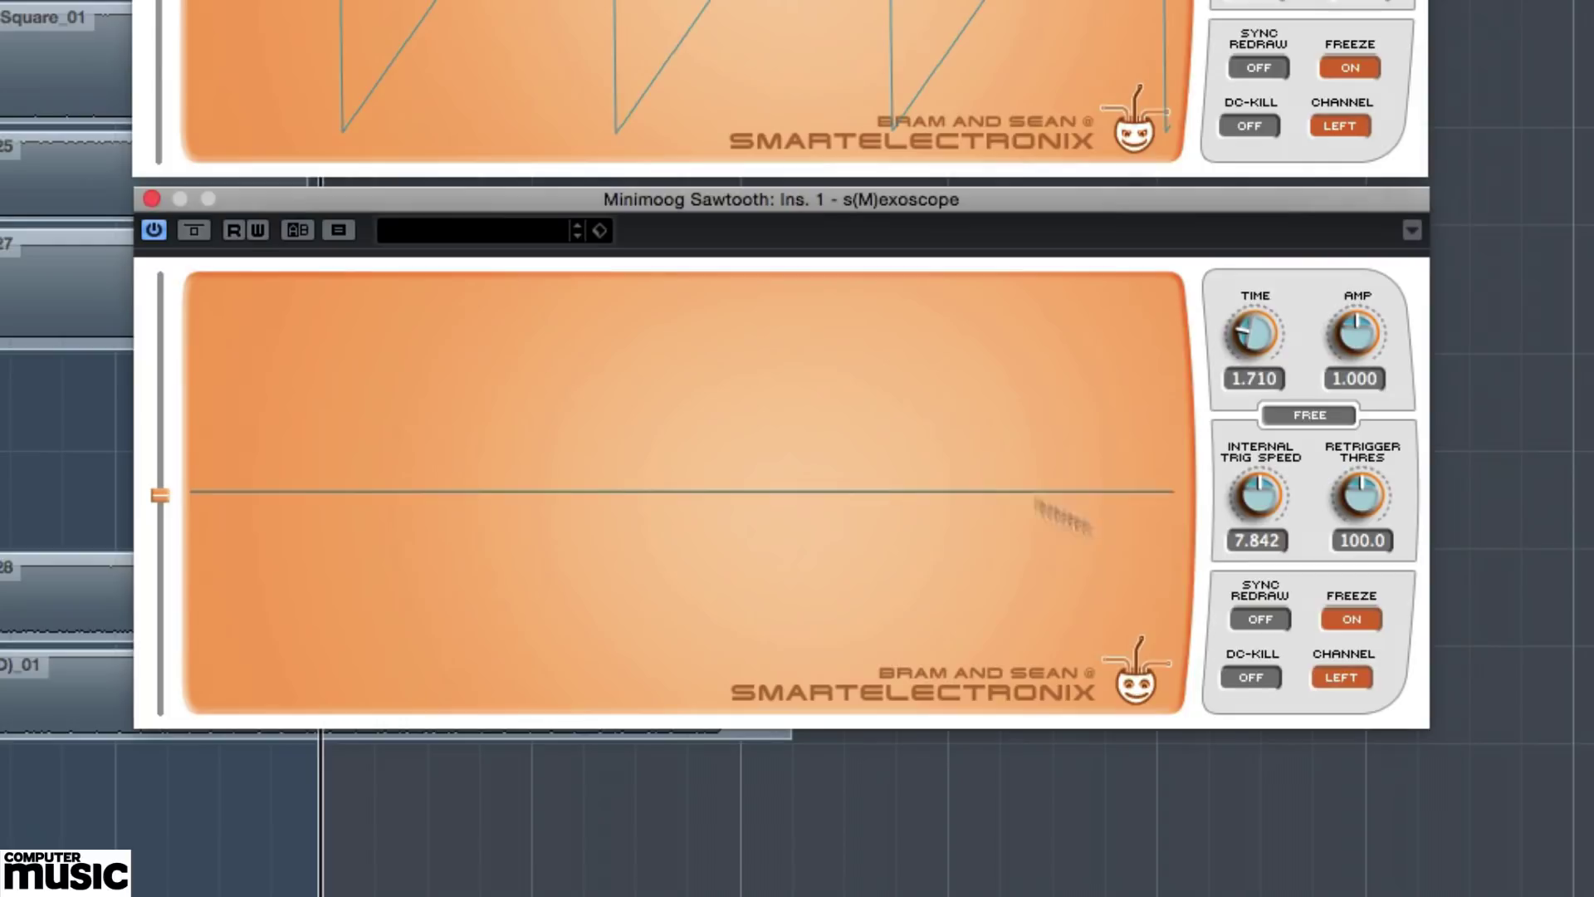
key("space")
left_click(1347, 618)
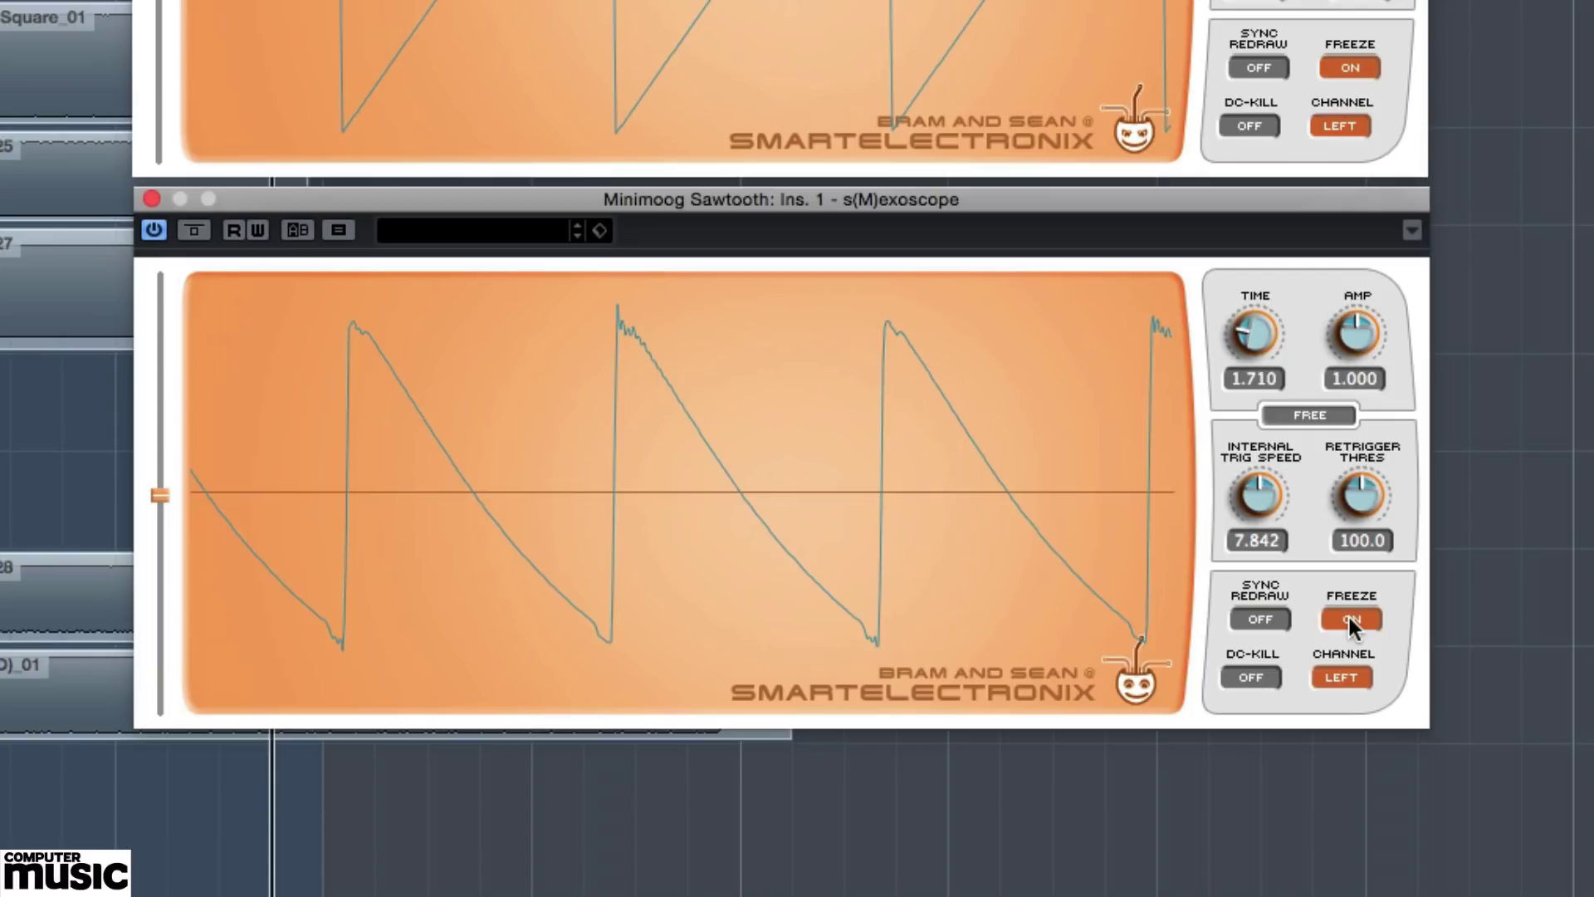
left_click(150, 199)
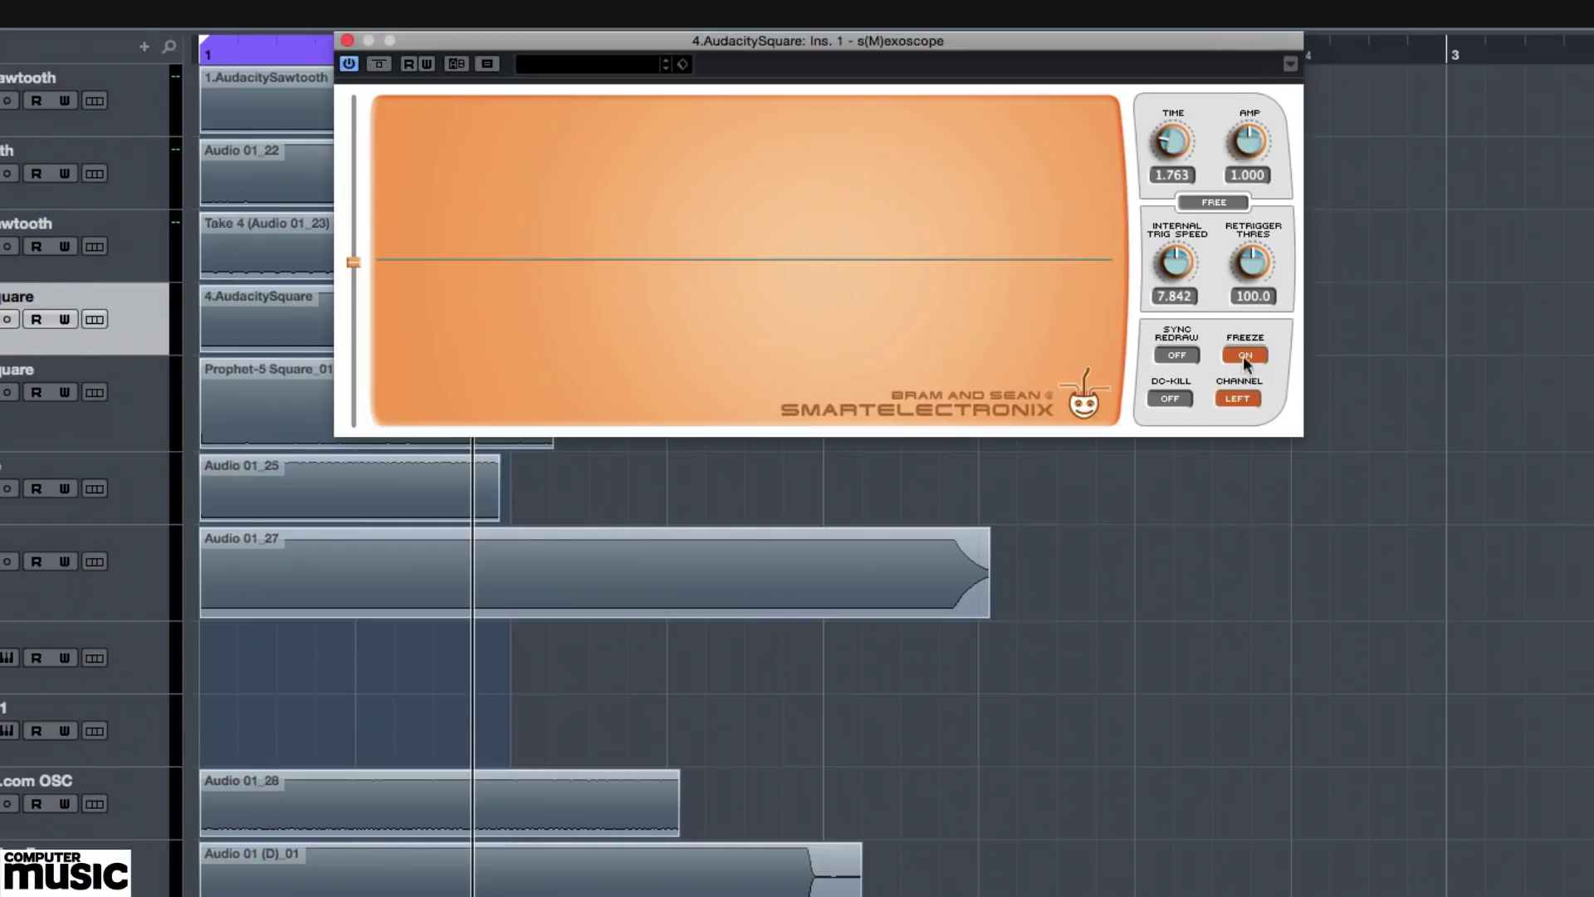
Play the project and freeze the 4.AudacitySquare and Prophet-5 Square waveforms in their s(M)exoscope windows for comparison
key("space")
left_click(1246, 356)
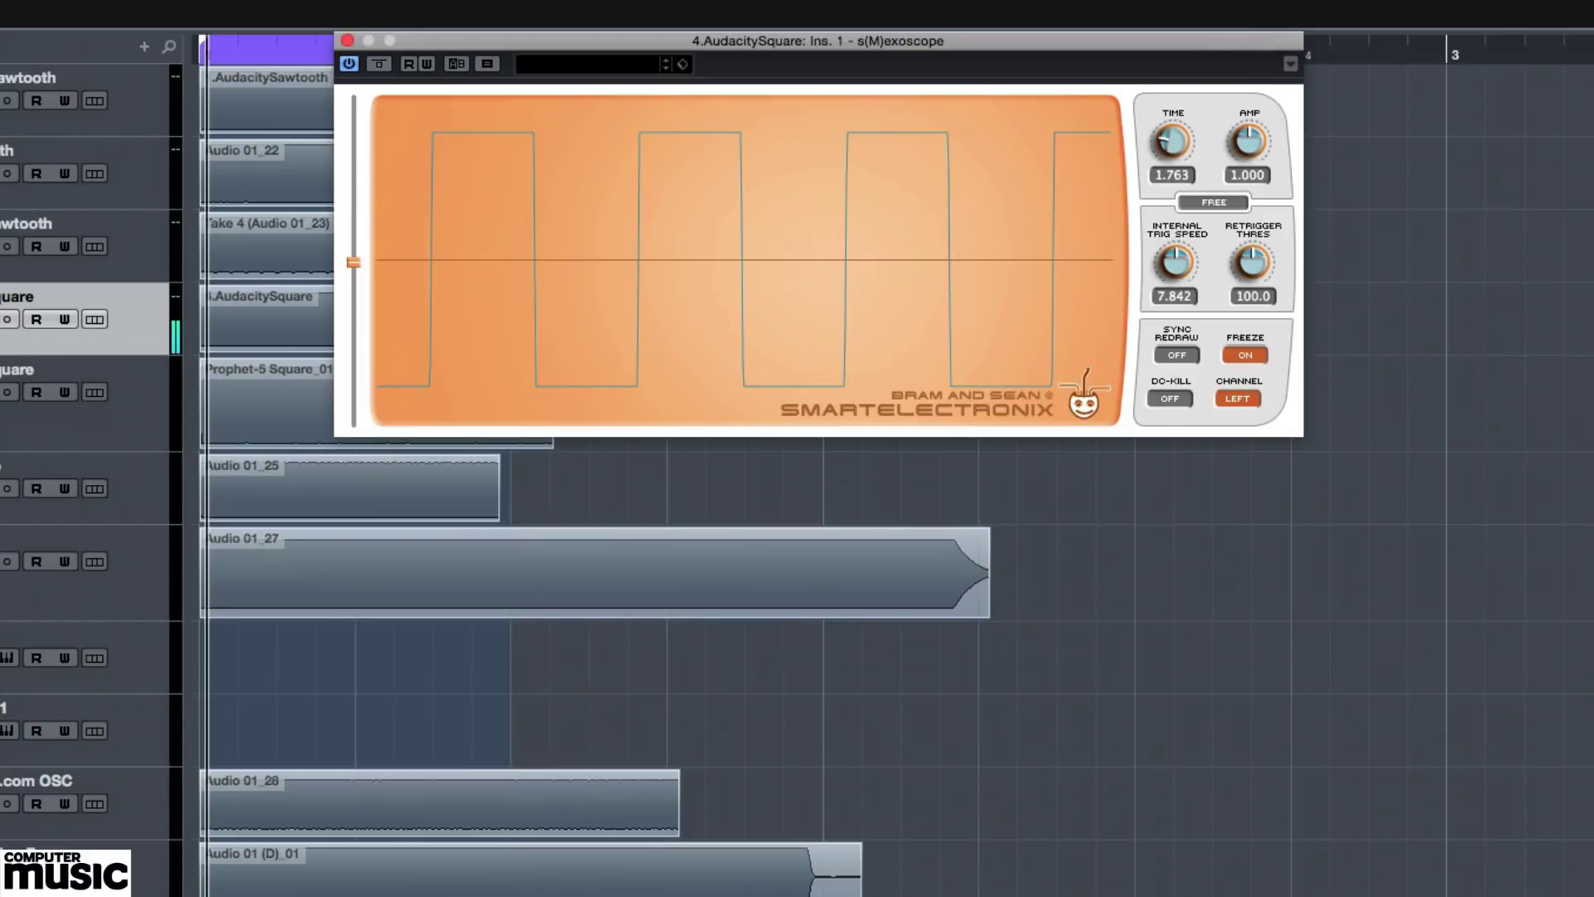
key("super+Tab")
left_click(83, 419)
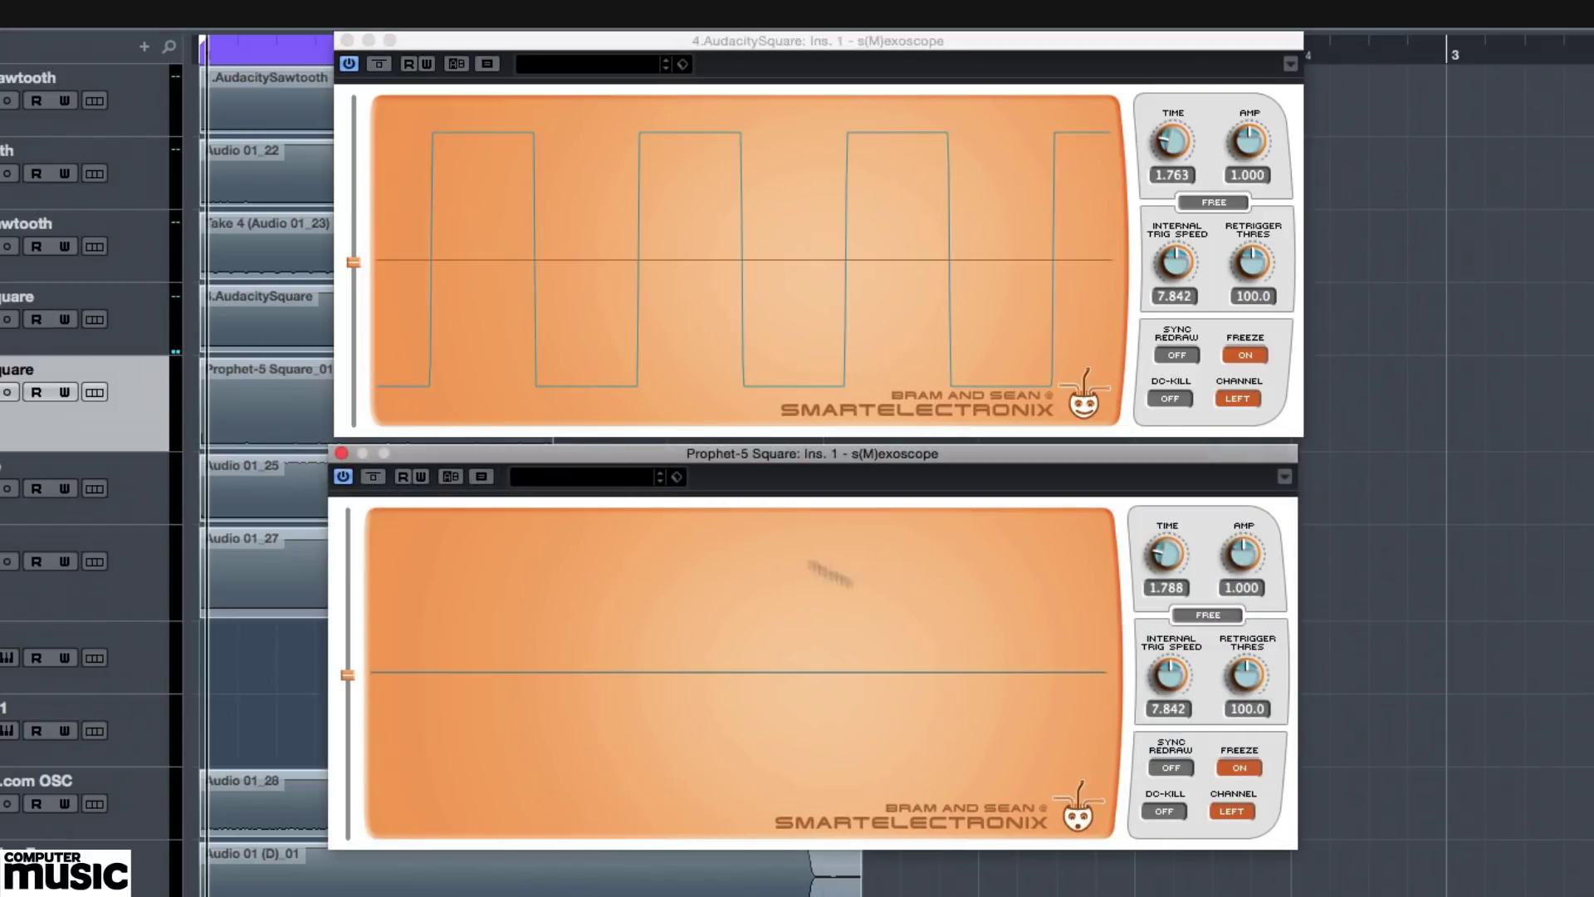
left_click(1237, 768)
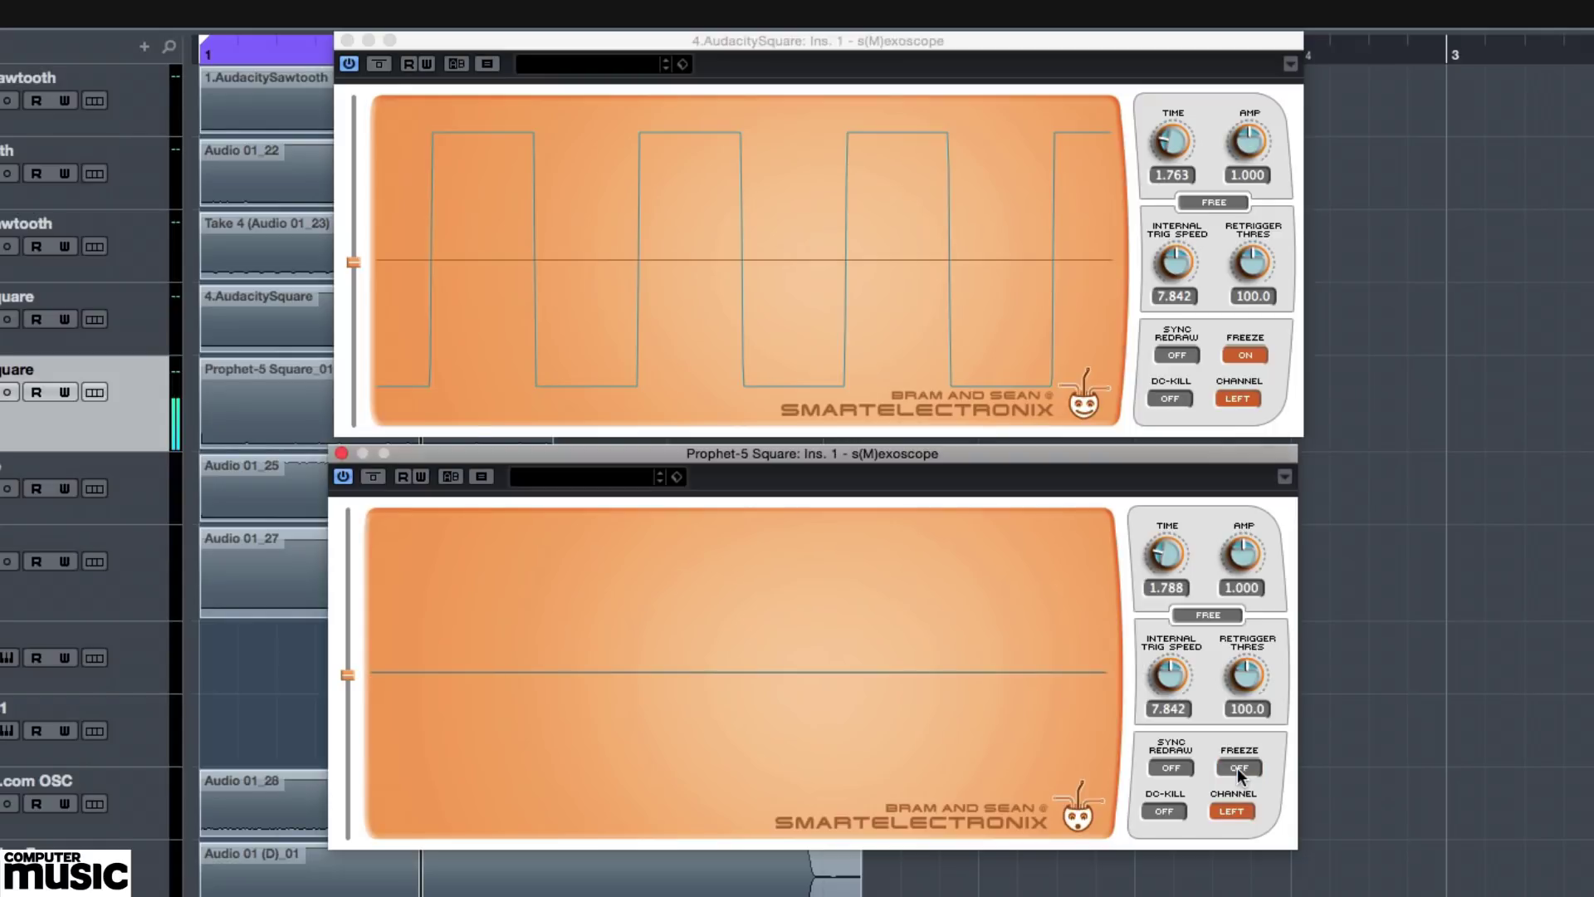
left_click(1237, 767)
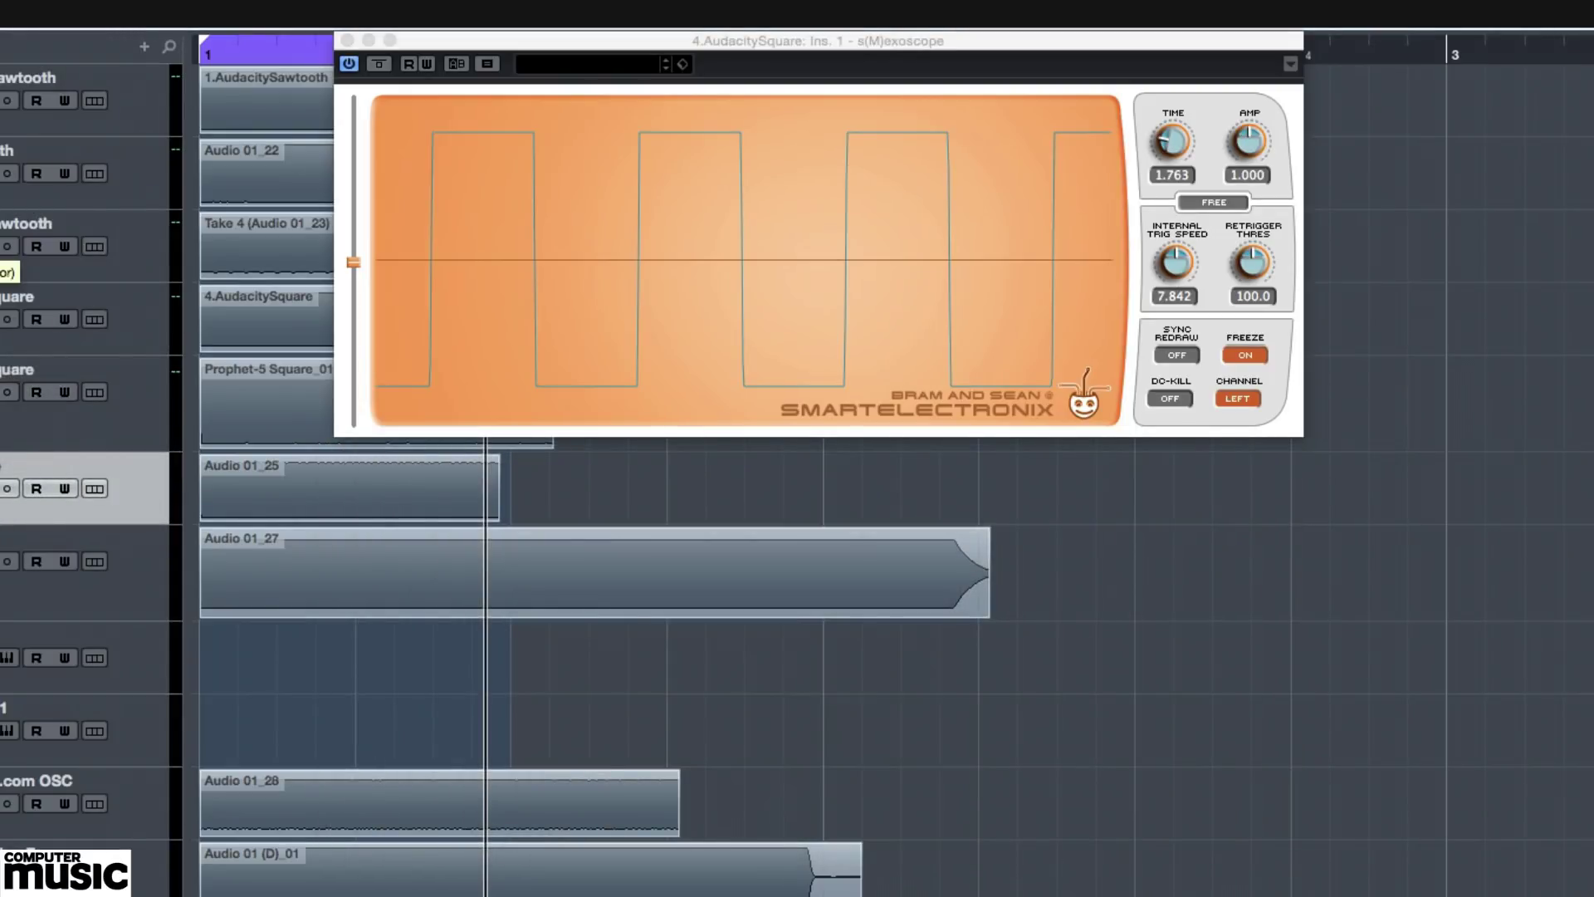
Open the VCS3 Square oscilloscope, place it below the 4.AudacitySquare one, and freeze a clean waveform during playback
left_click(2, 257)
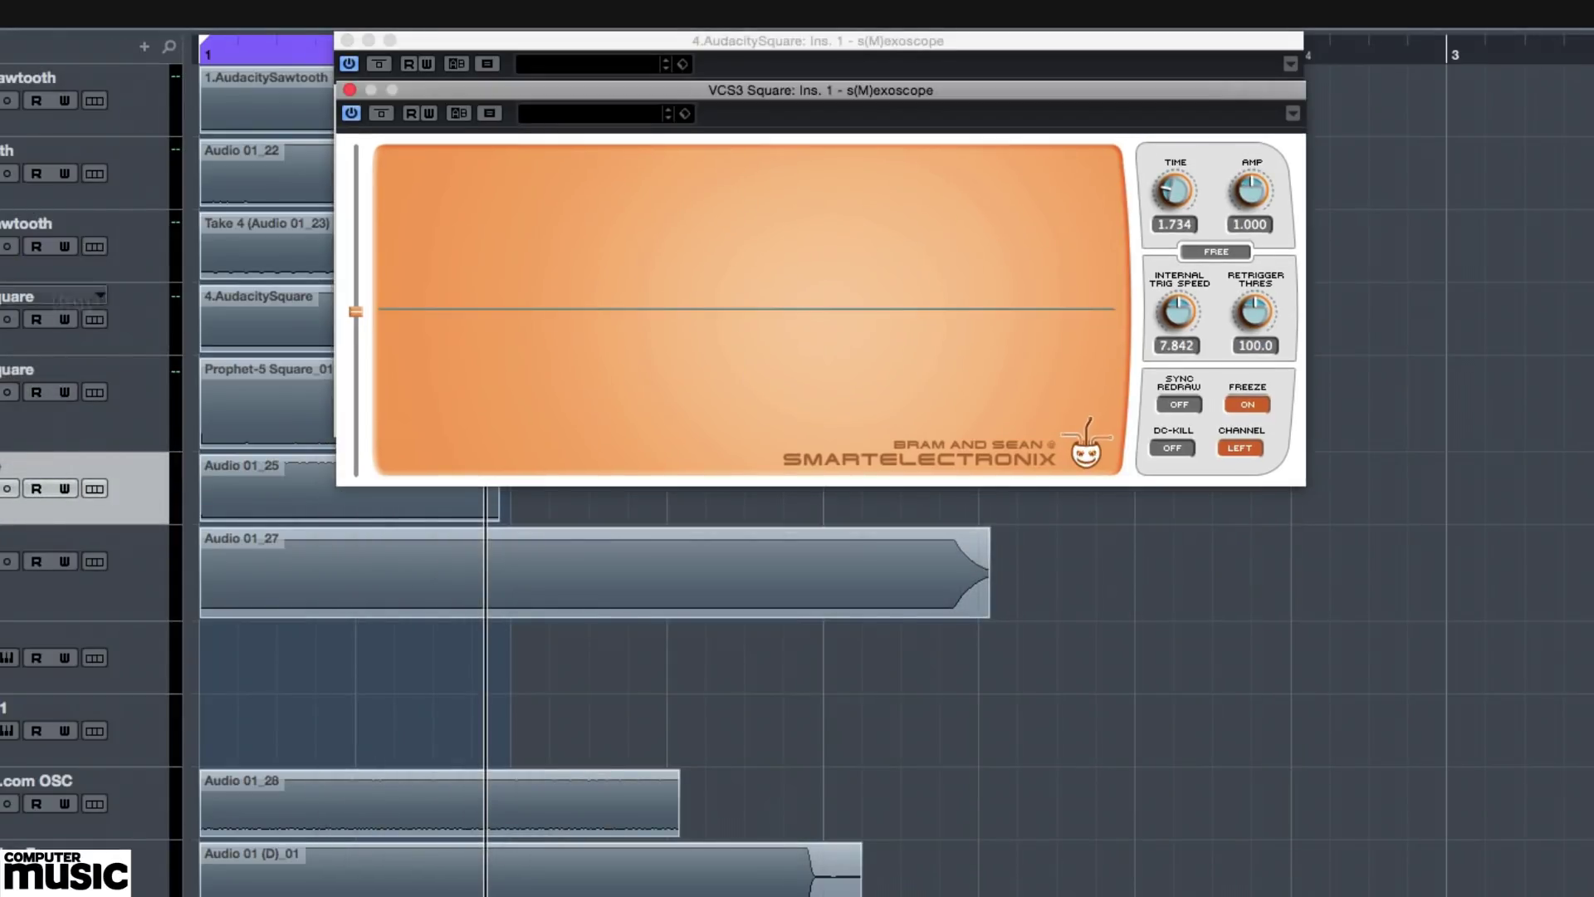
left_click_drag(490, 91, 486, 446)
left_click(1248, 765)
key("space")
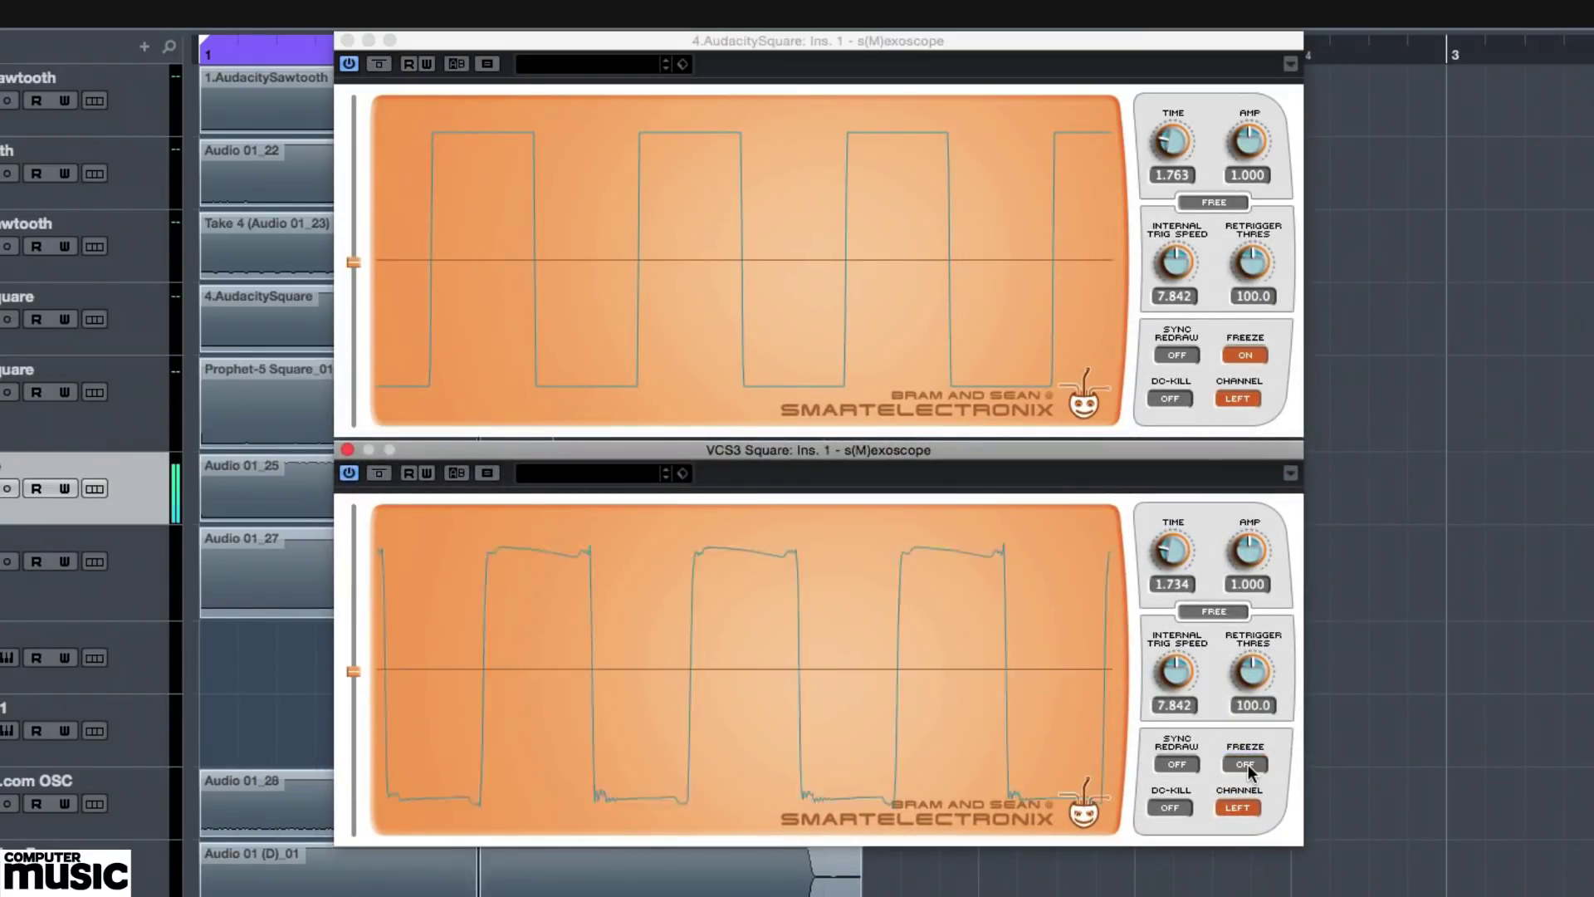
left_click(1248, 765)
left_click(1248, 764)
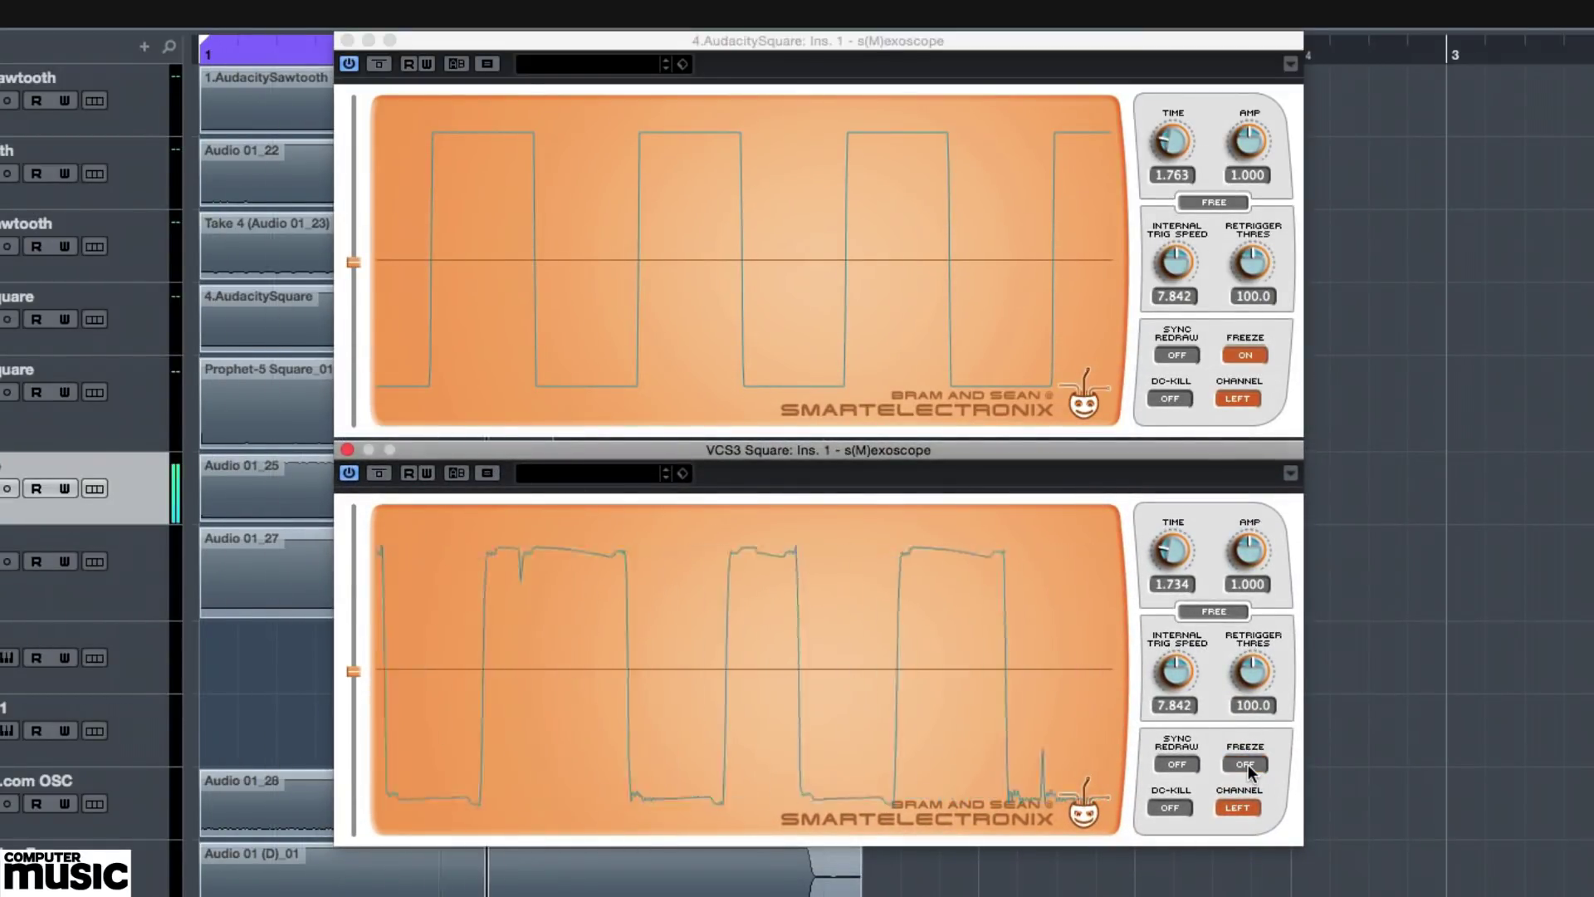
left_click(1248, 764)
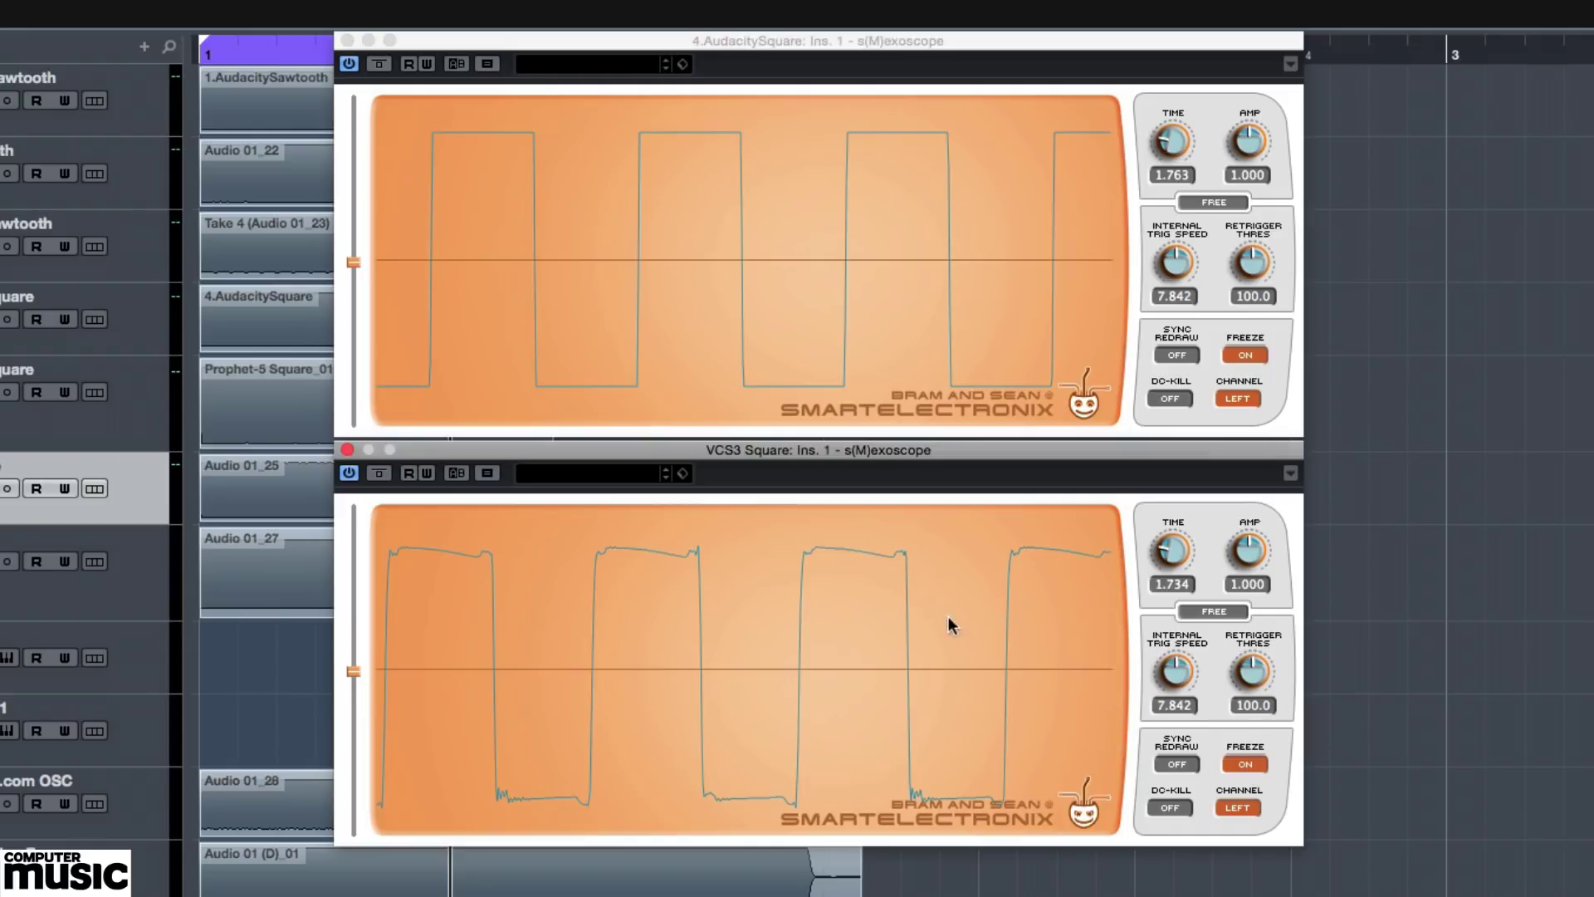
Close the 4.AudacitySquare oscilloscope, place the Korg MS-20 one below VCS3 Square, and freeze a clean Korg MS-20 waveform
left_click(347, 39)
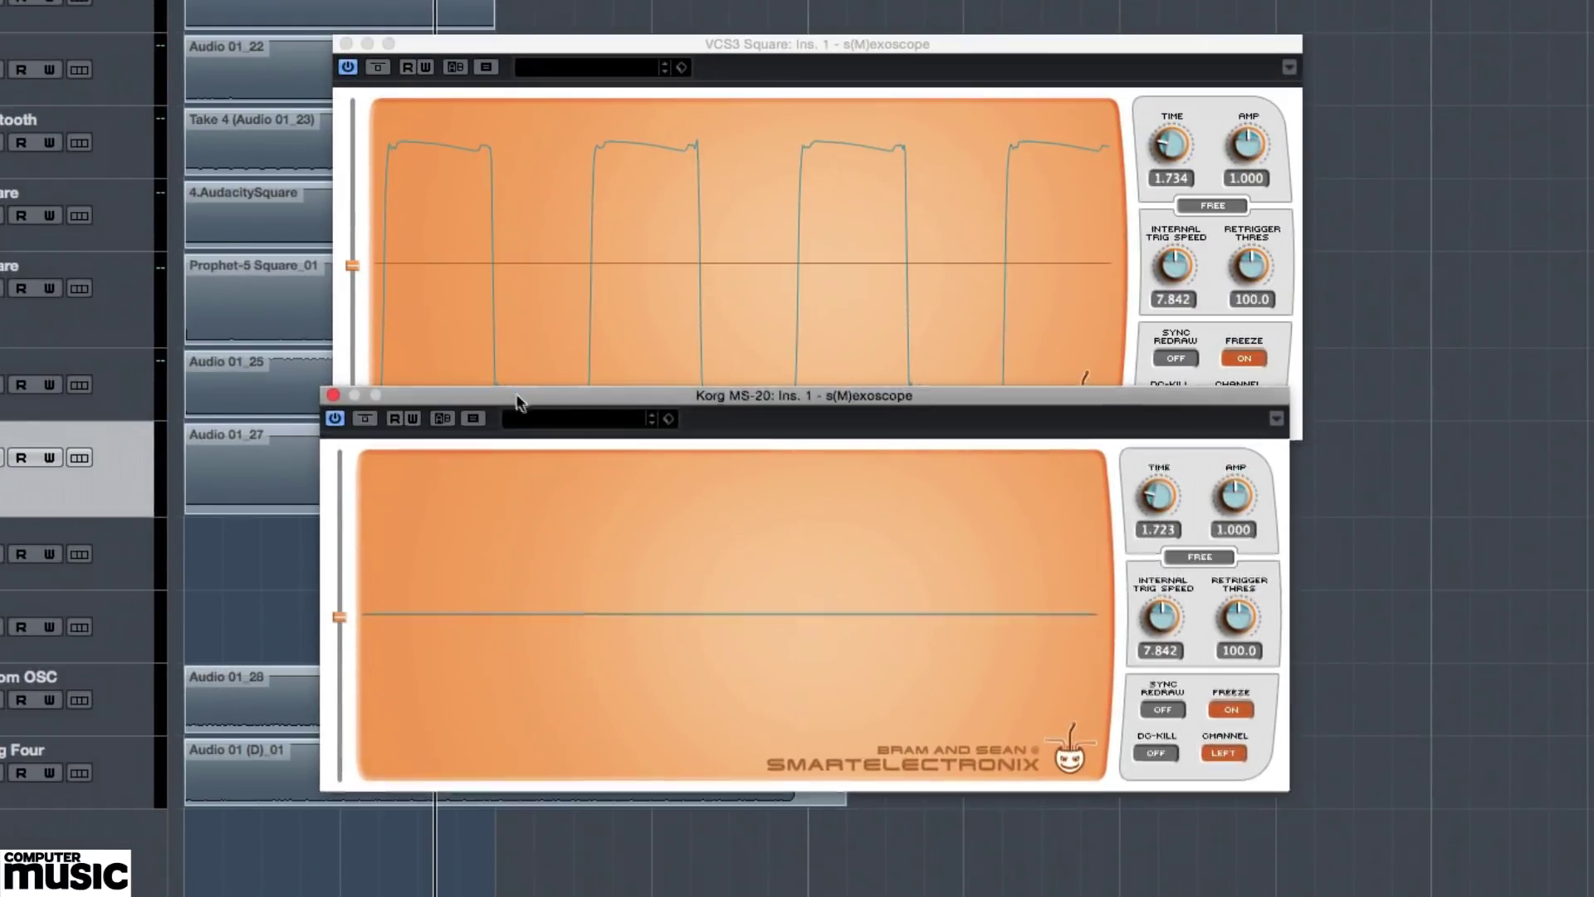
left_click_drag(516, 398, 528, 454)
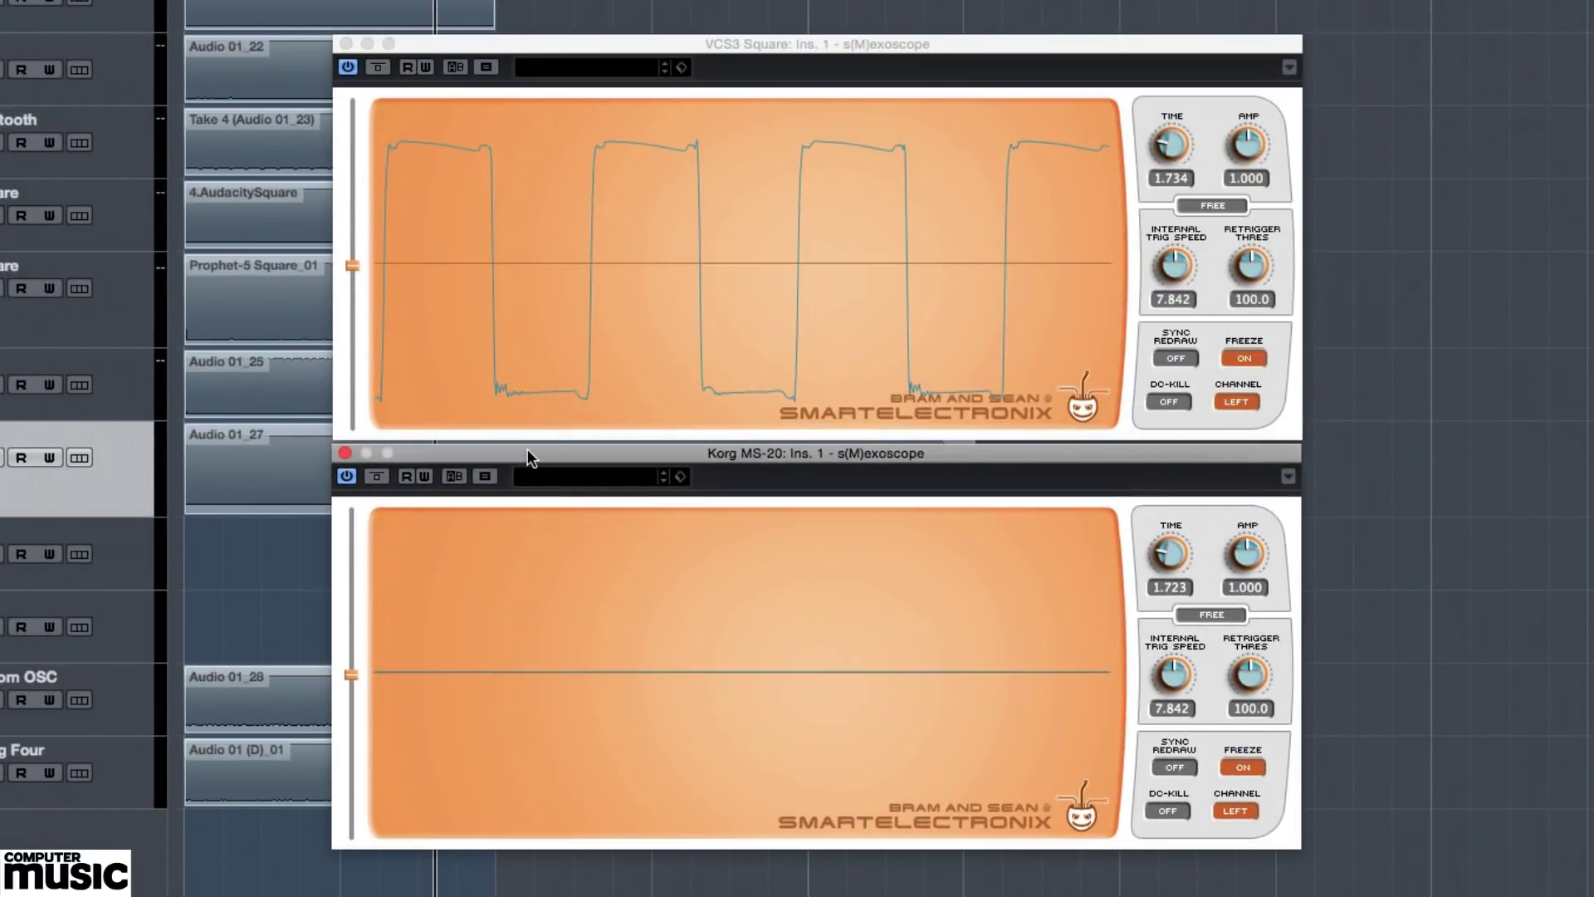
left_click(1244, 767)
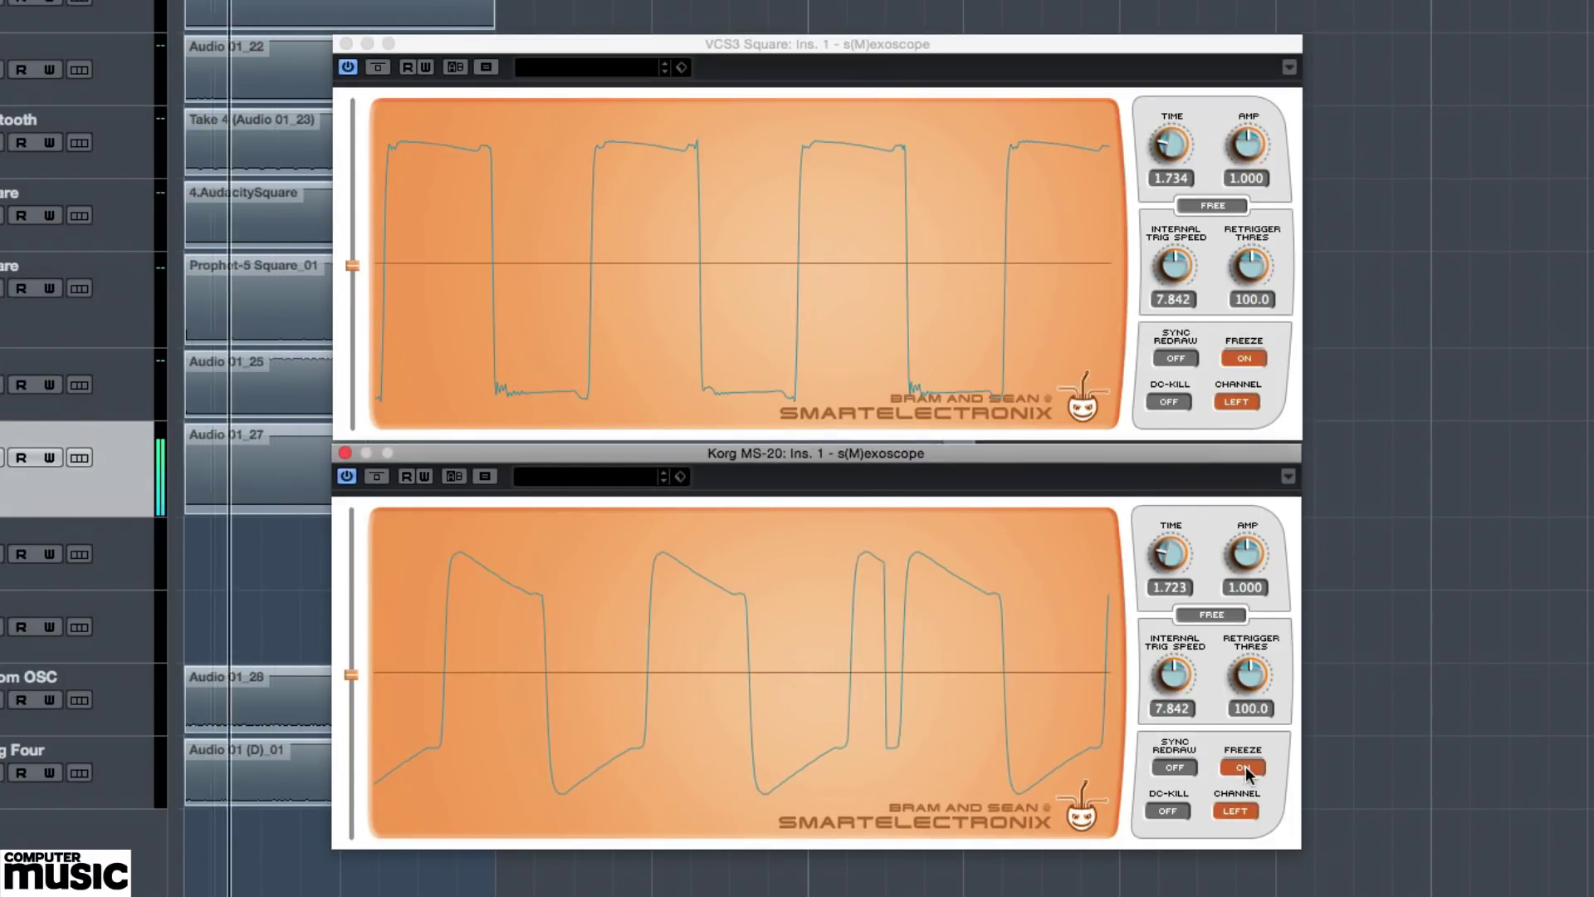
left_click(1246, 765)
left_click(1245, 765)
left_click(1245, 766)
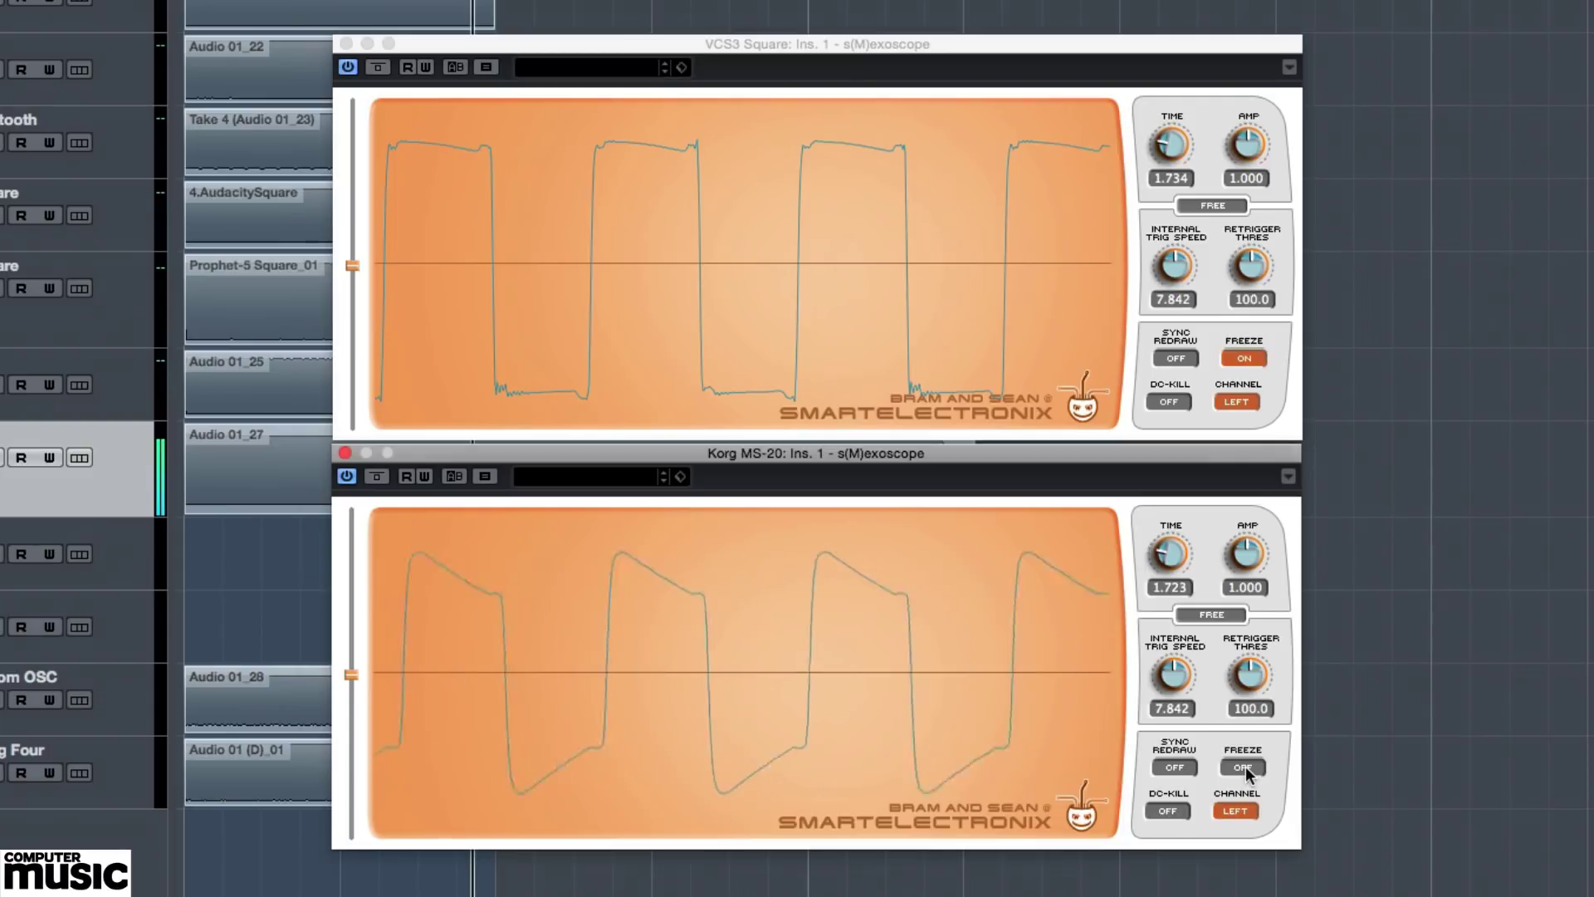
left_click(1246, 766)
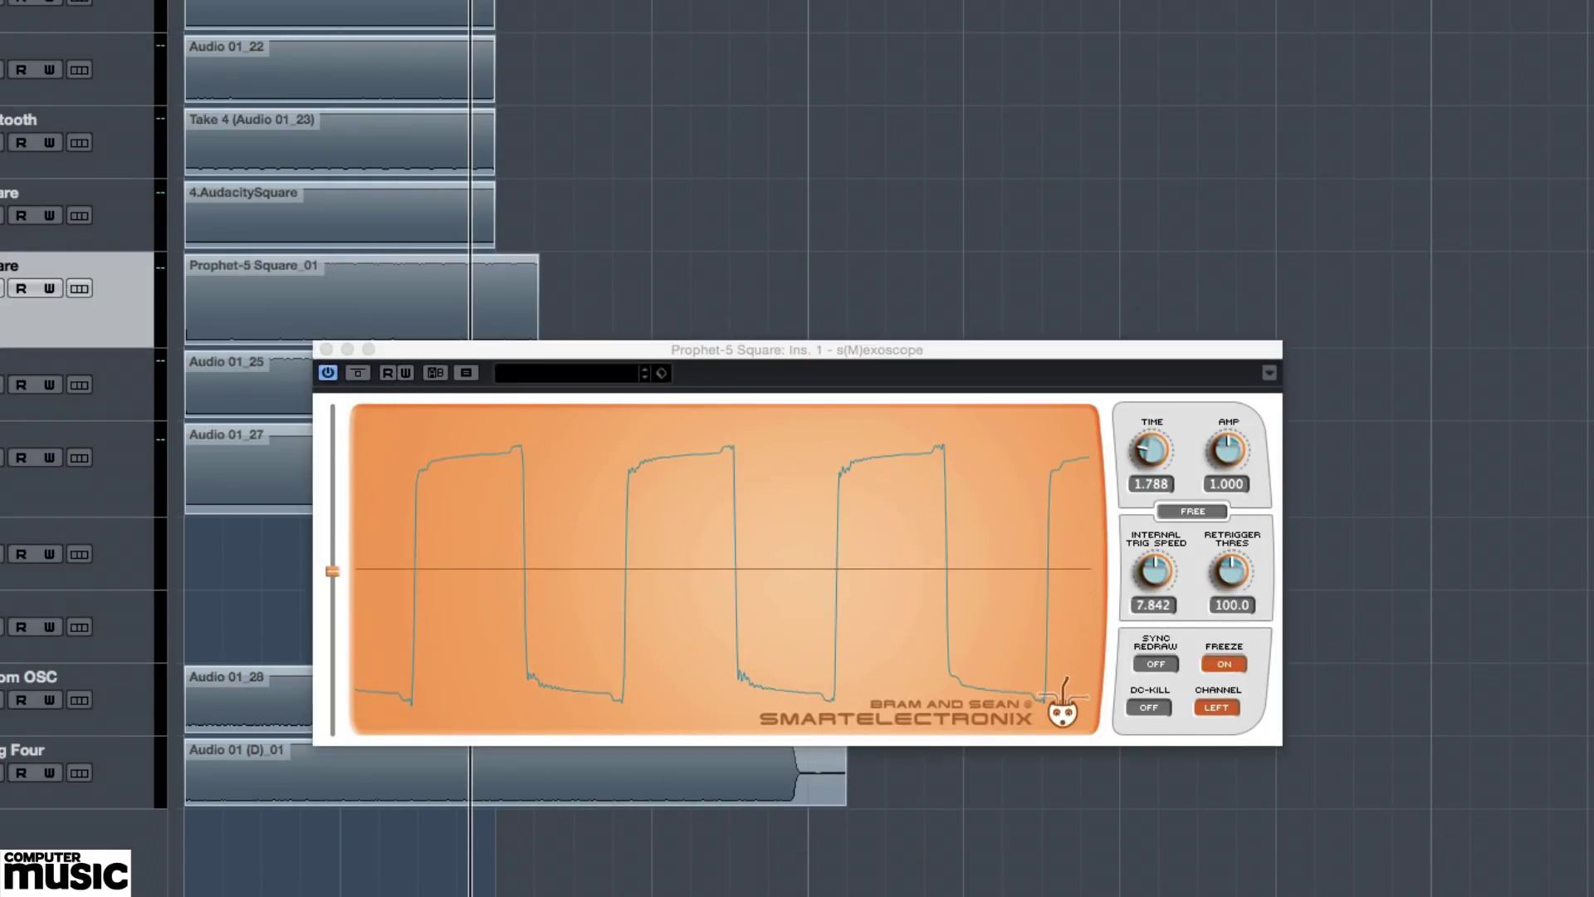
Stack the Repro-1 01 oscilloscope below the Prophet-5 Square one, capture the Repro-1 waveform, and close both windows
left_click(127, 552)
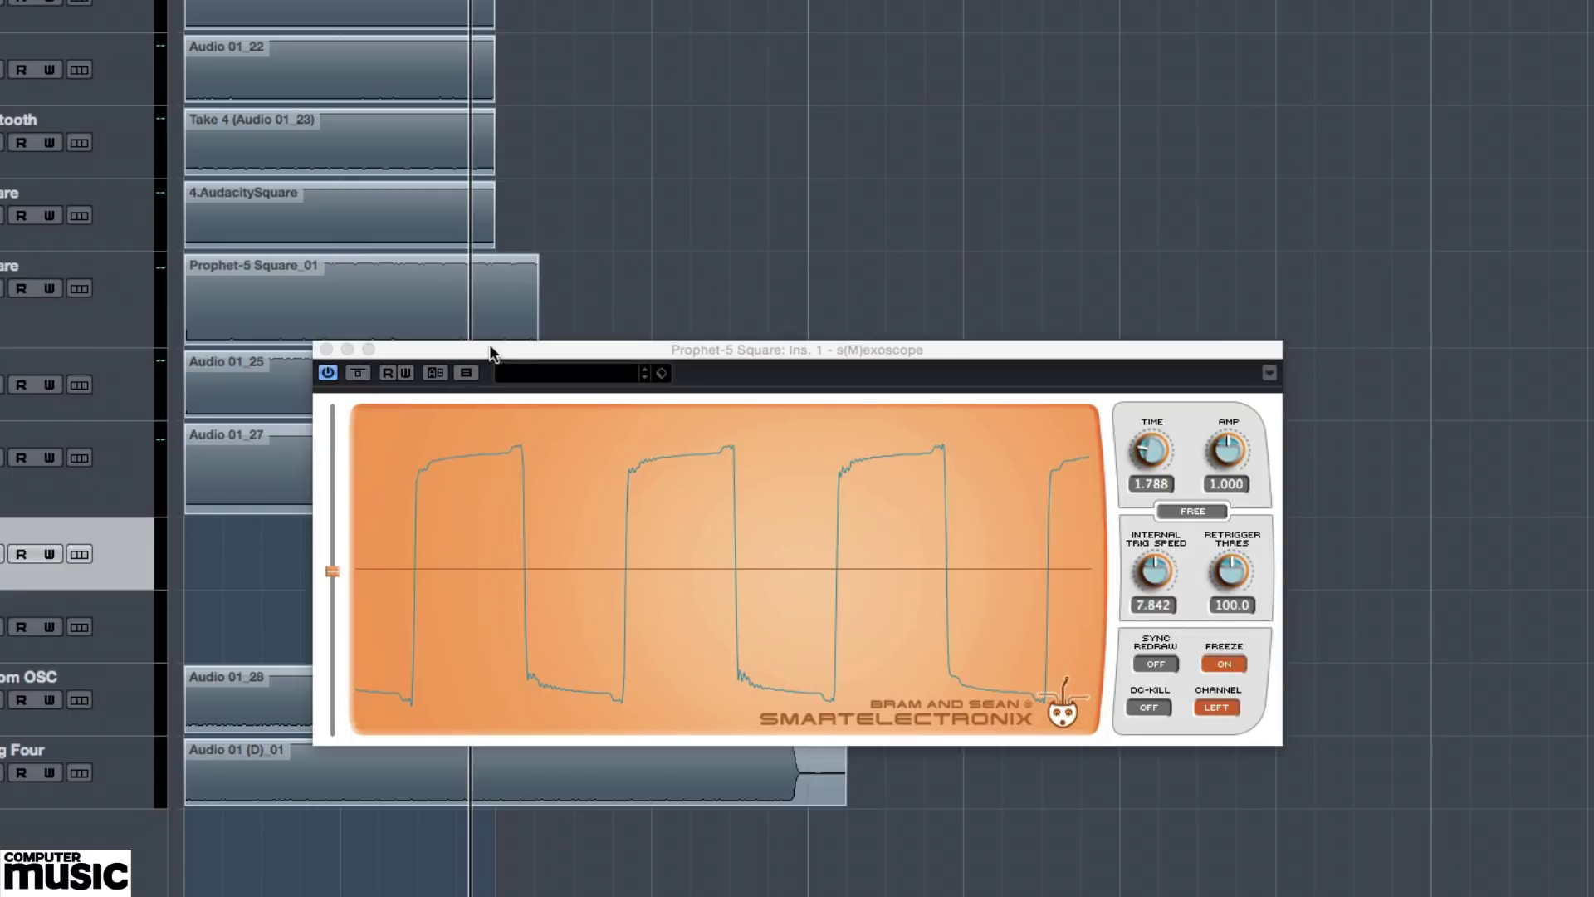
left_click_drag(490, 344, 496, 47)
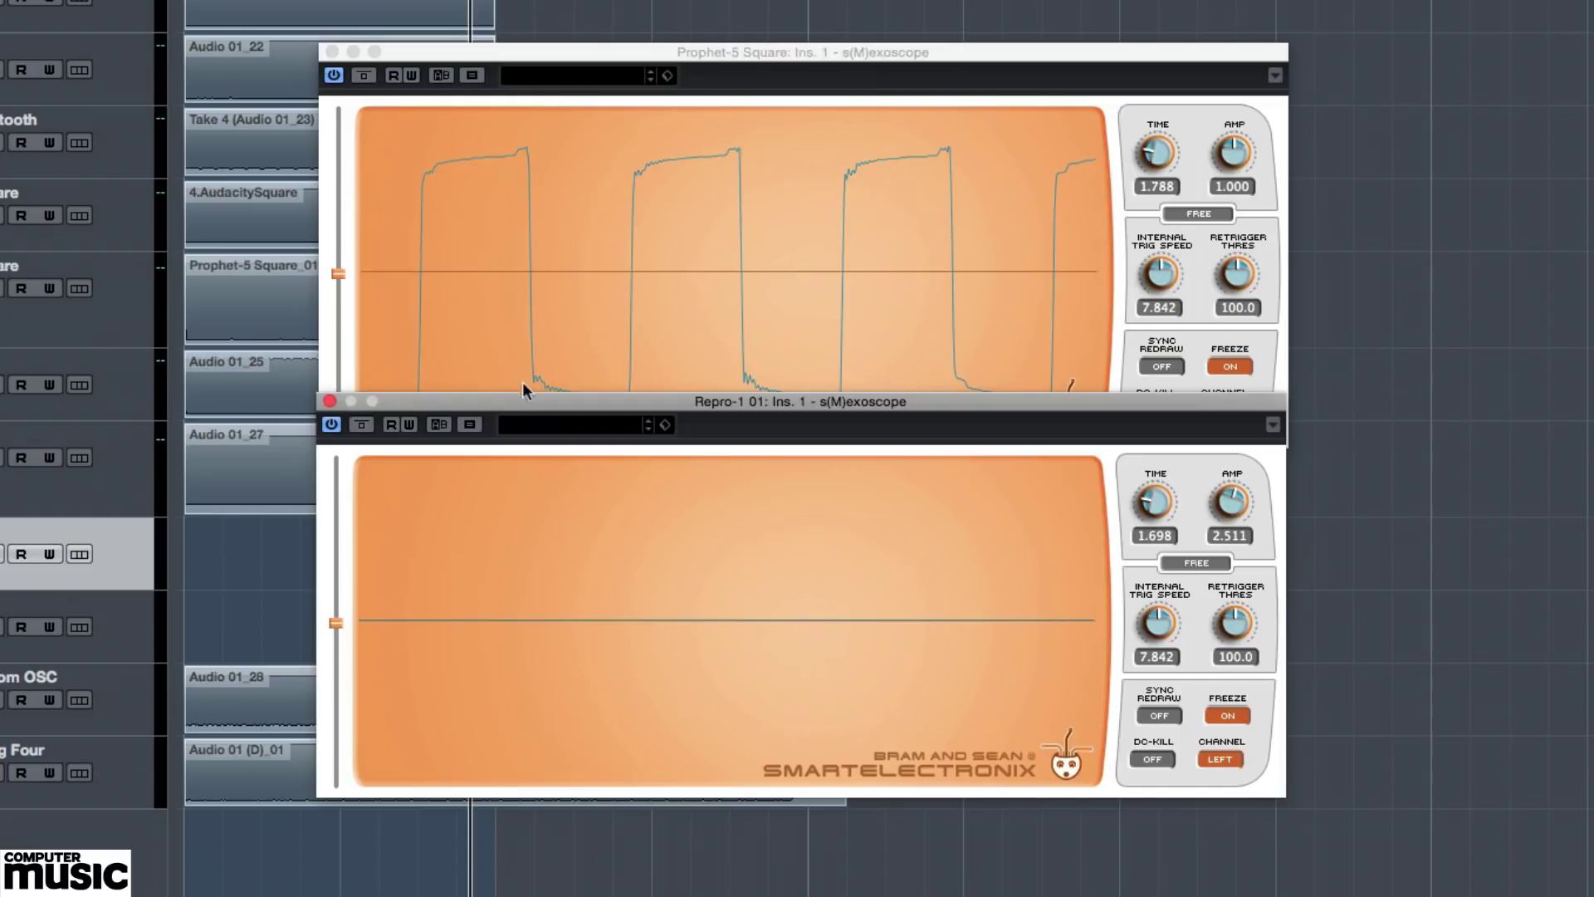
left_click_drag(526, 396, 531, 454)
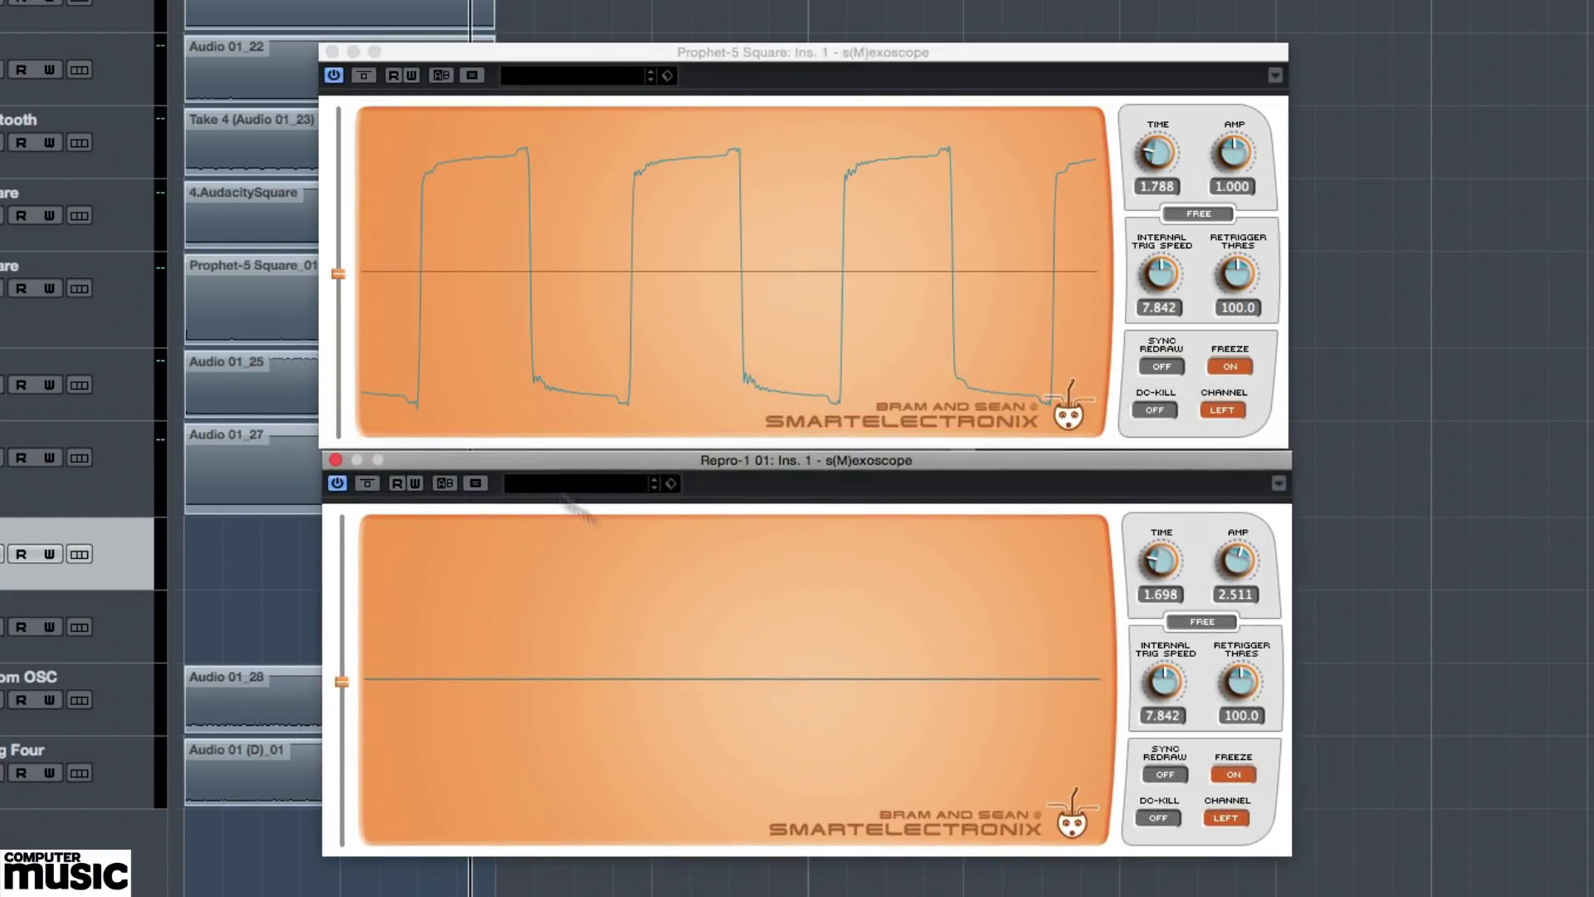
left_click(1232, 774)
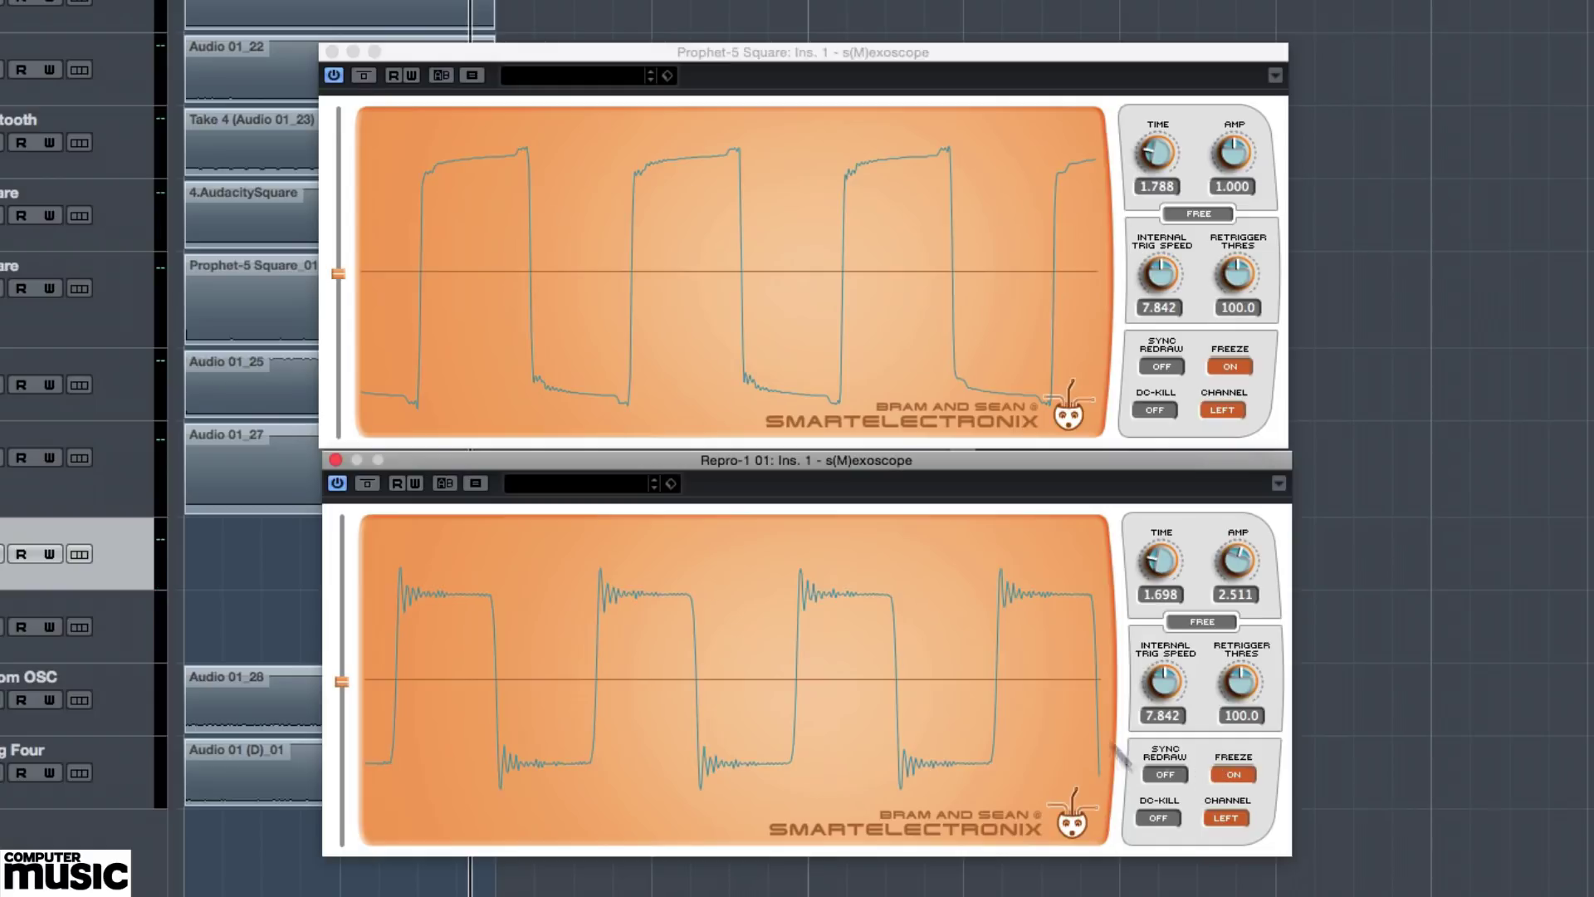
left_click(336, 460)
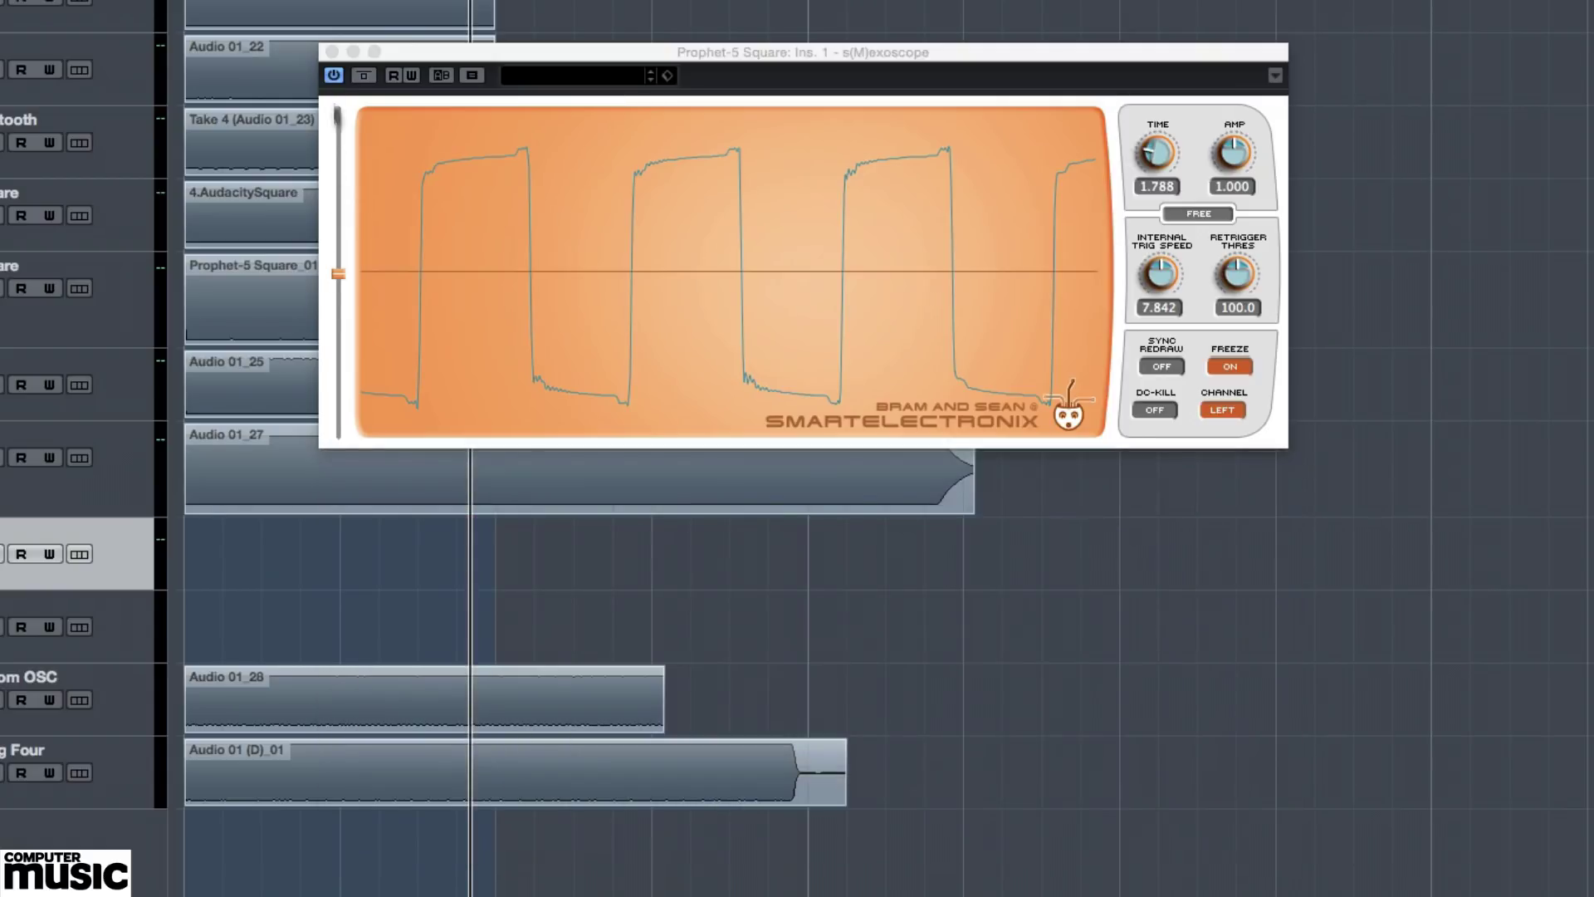
left_click(332, 52)
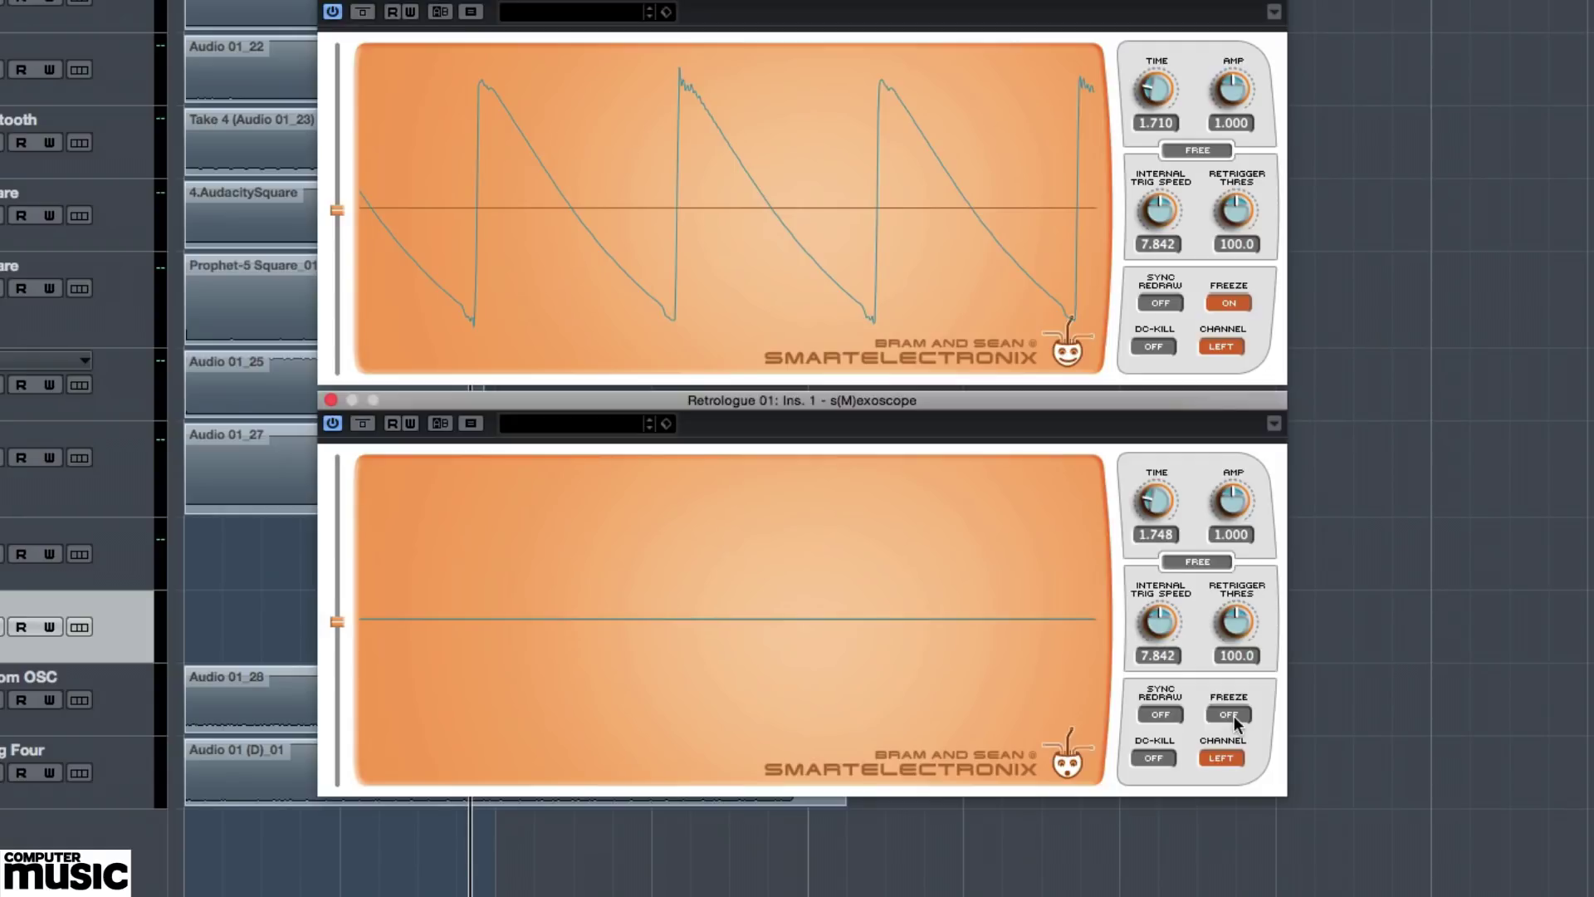
Freeze a clean Retrologue 01 waveform below the reference sawtooth and close both oscilloscope windows
left_click(1230, 715)
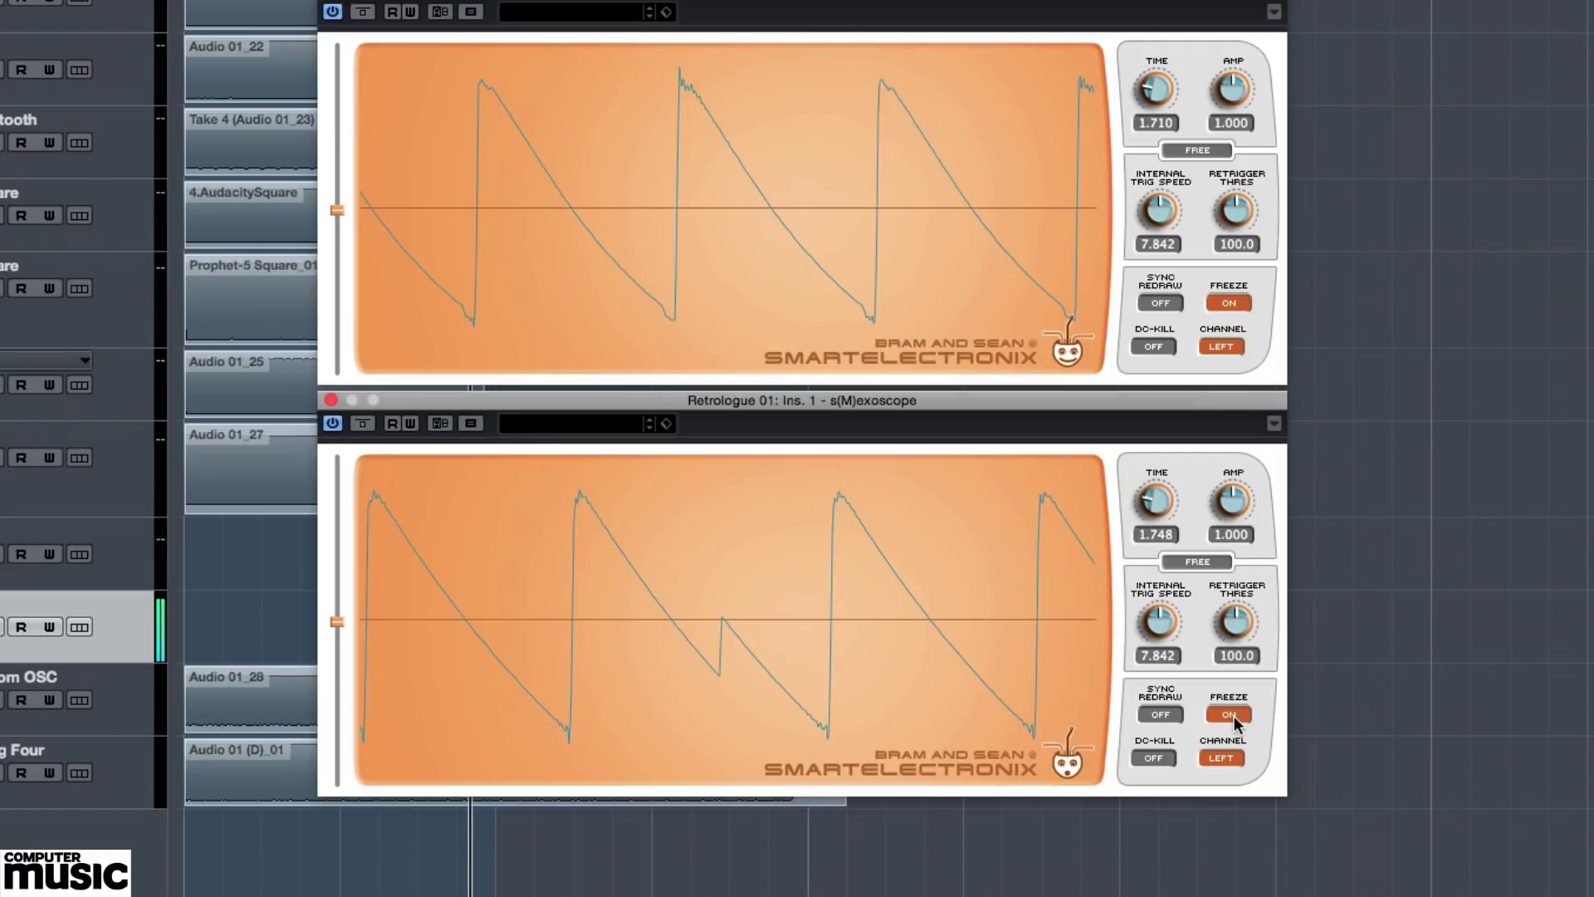
left_click(1234, 719)
left_click(1234, 719)
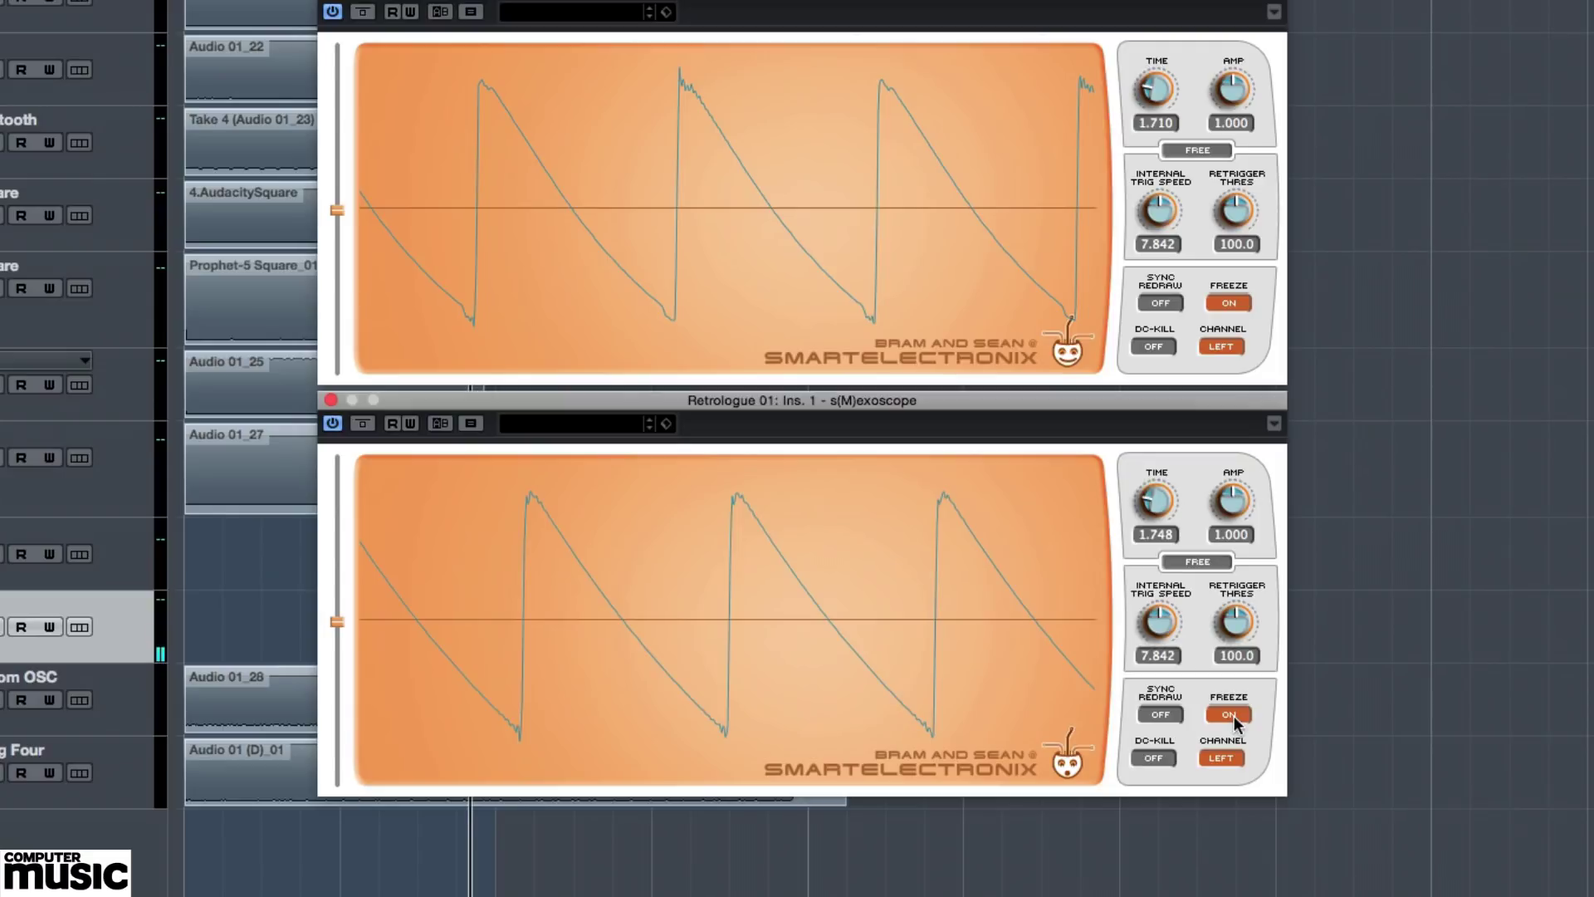
left_click(331, 400)
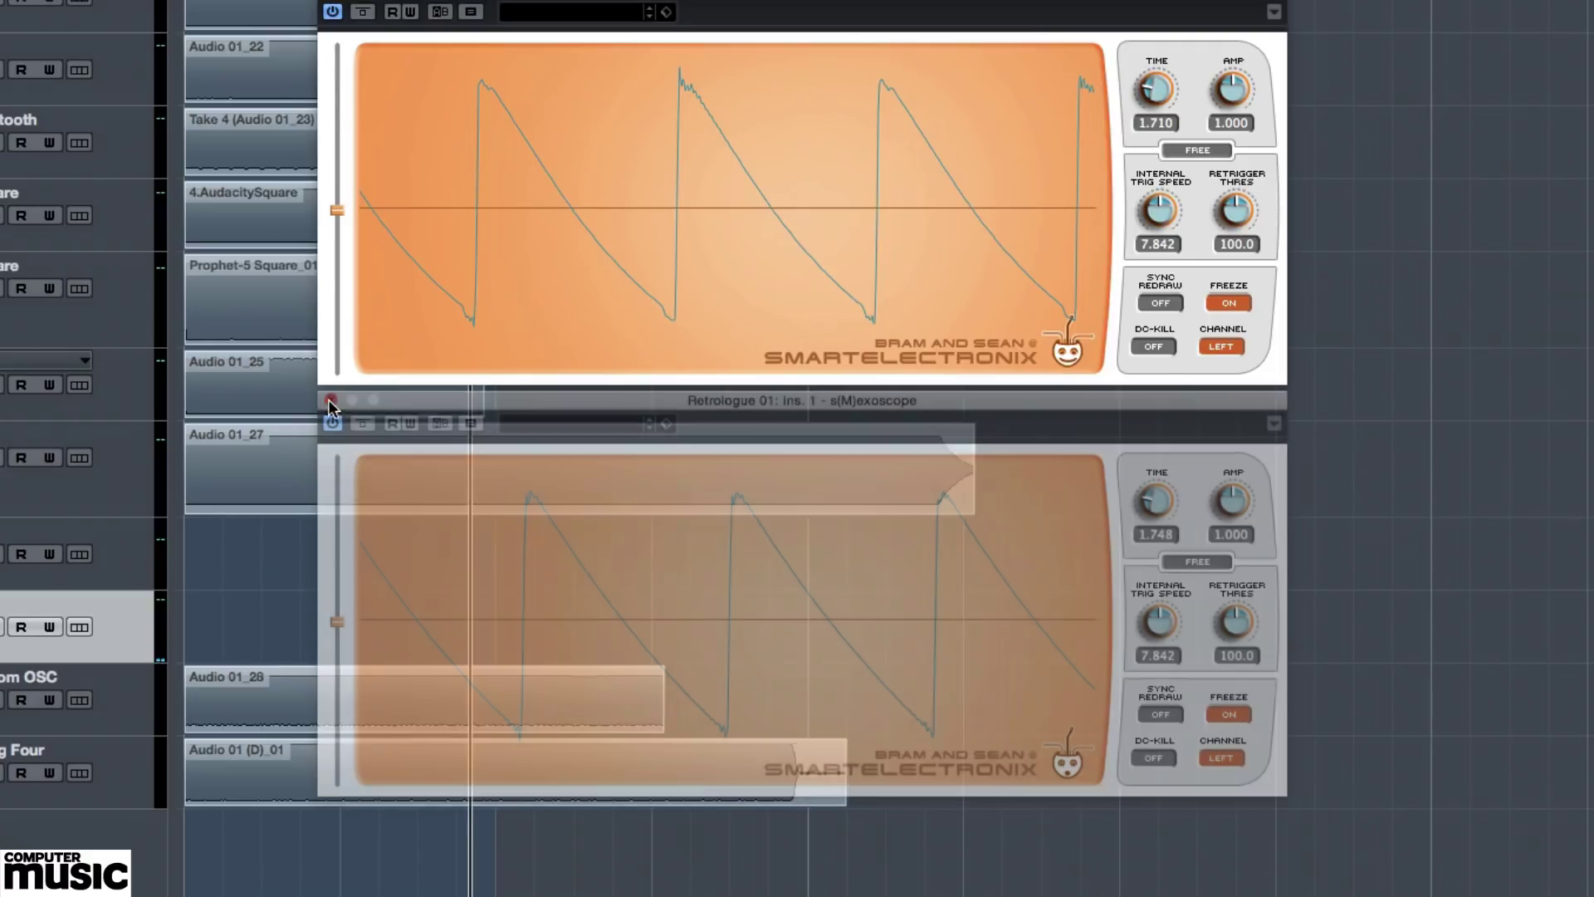
left_click(331, 1)
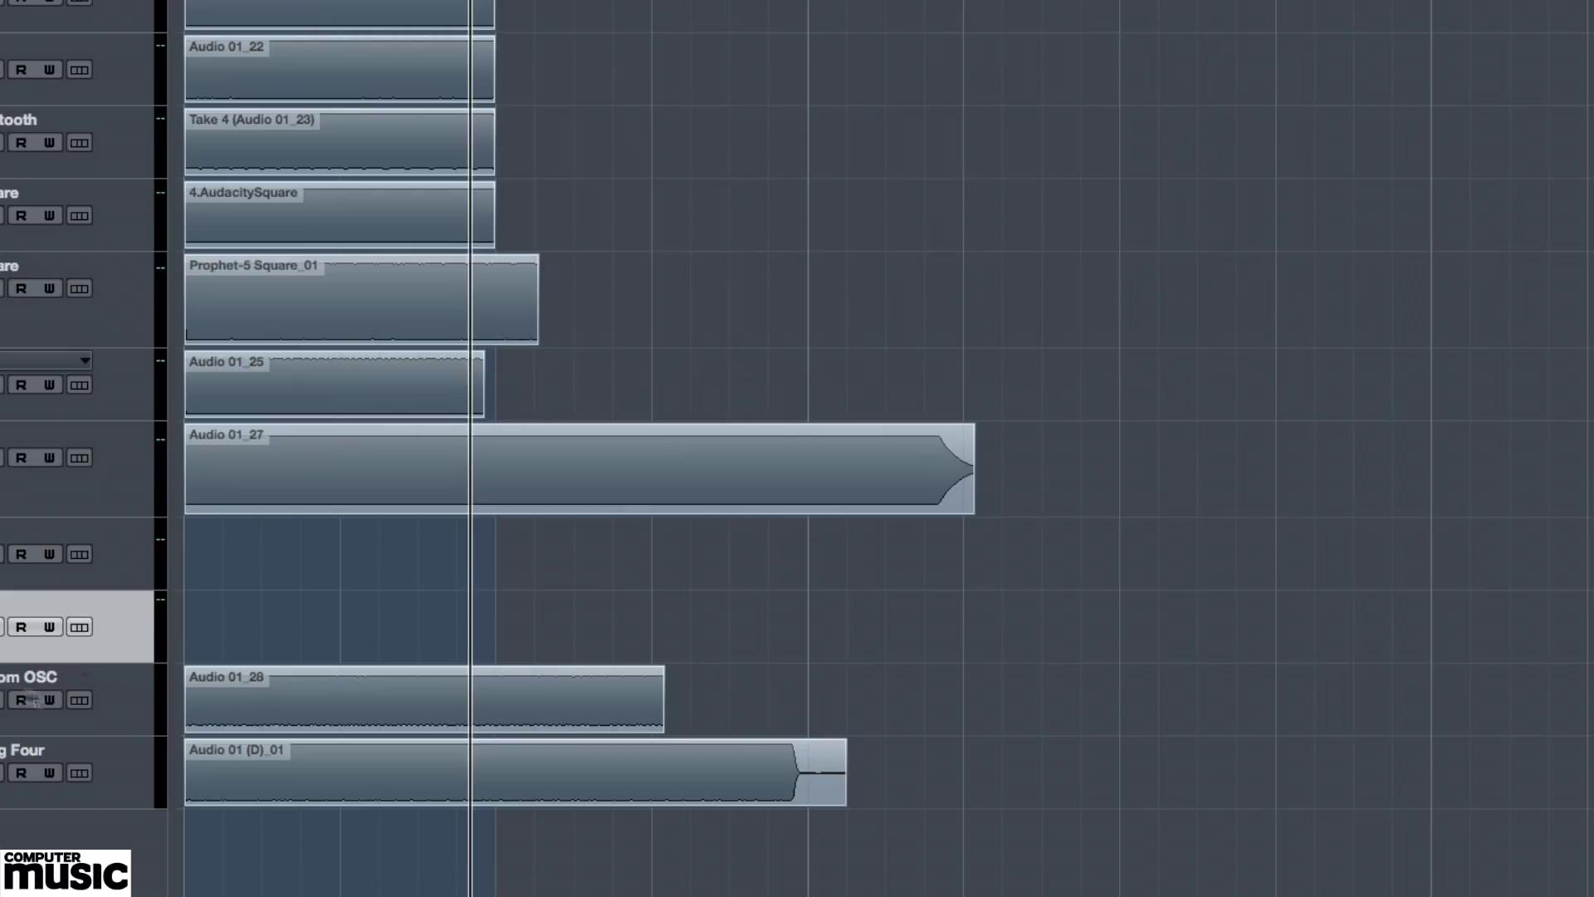
Open the Synthesizers.com OSC oscilloscope, freeze a clean waveform during playback, and move its window up to leave room for another below
left_click(141, 701)
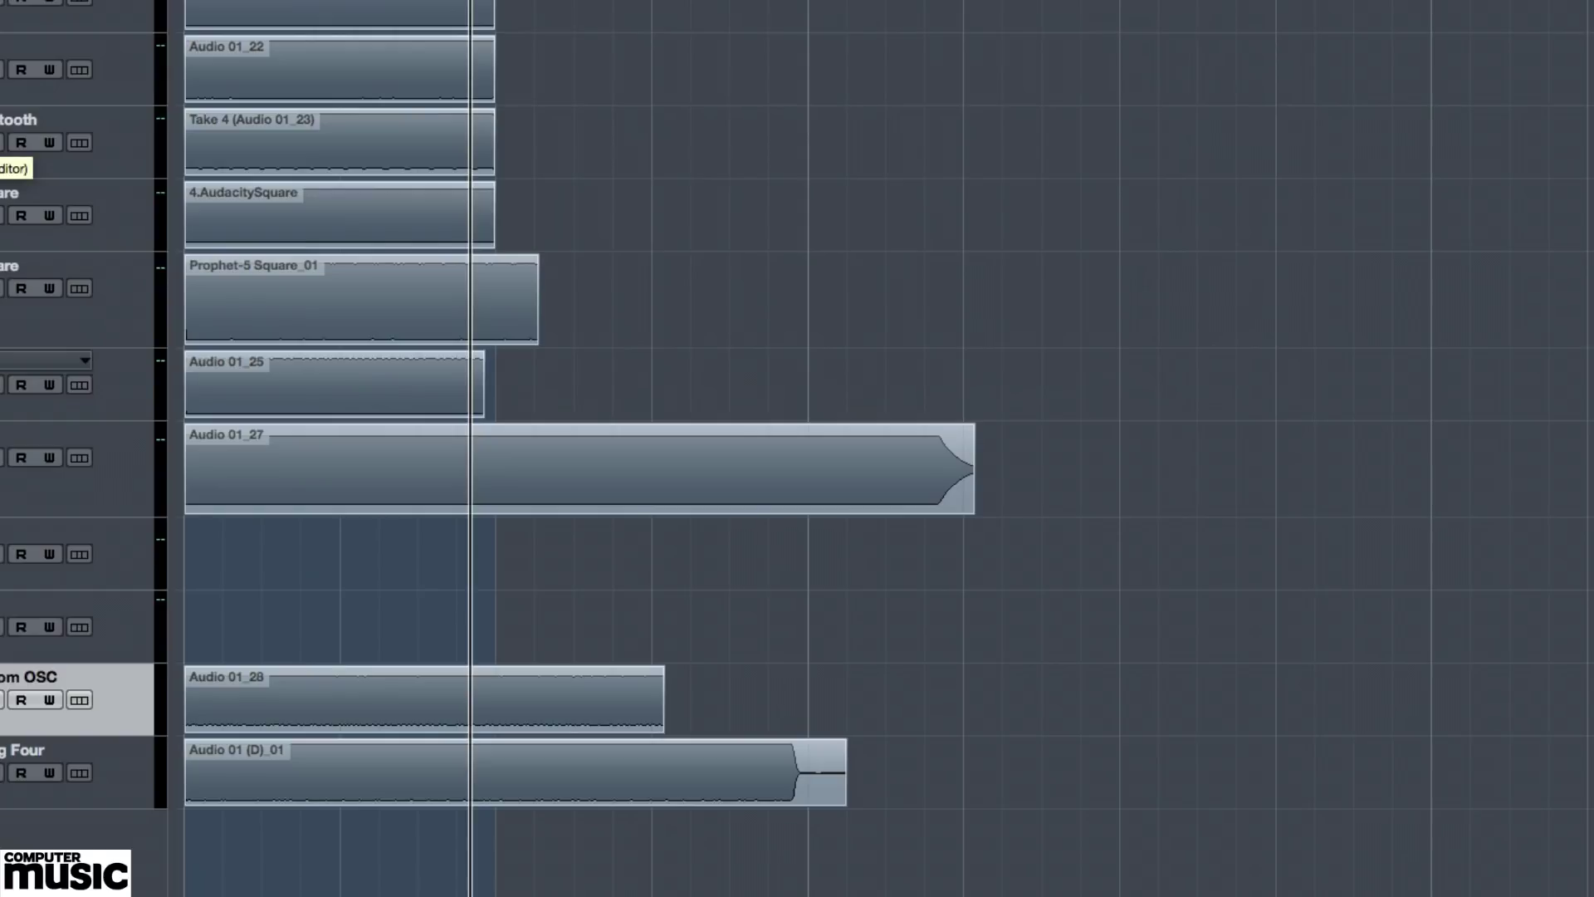
left_click(1, 154)
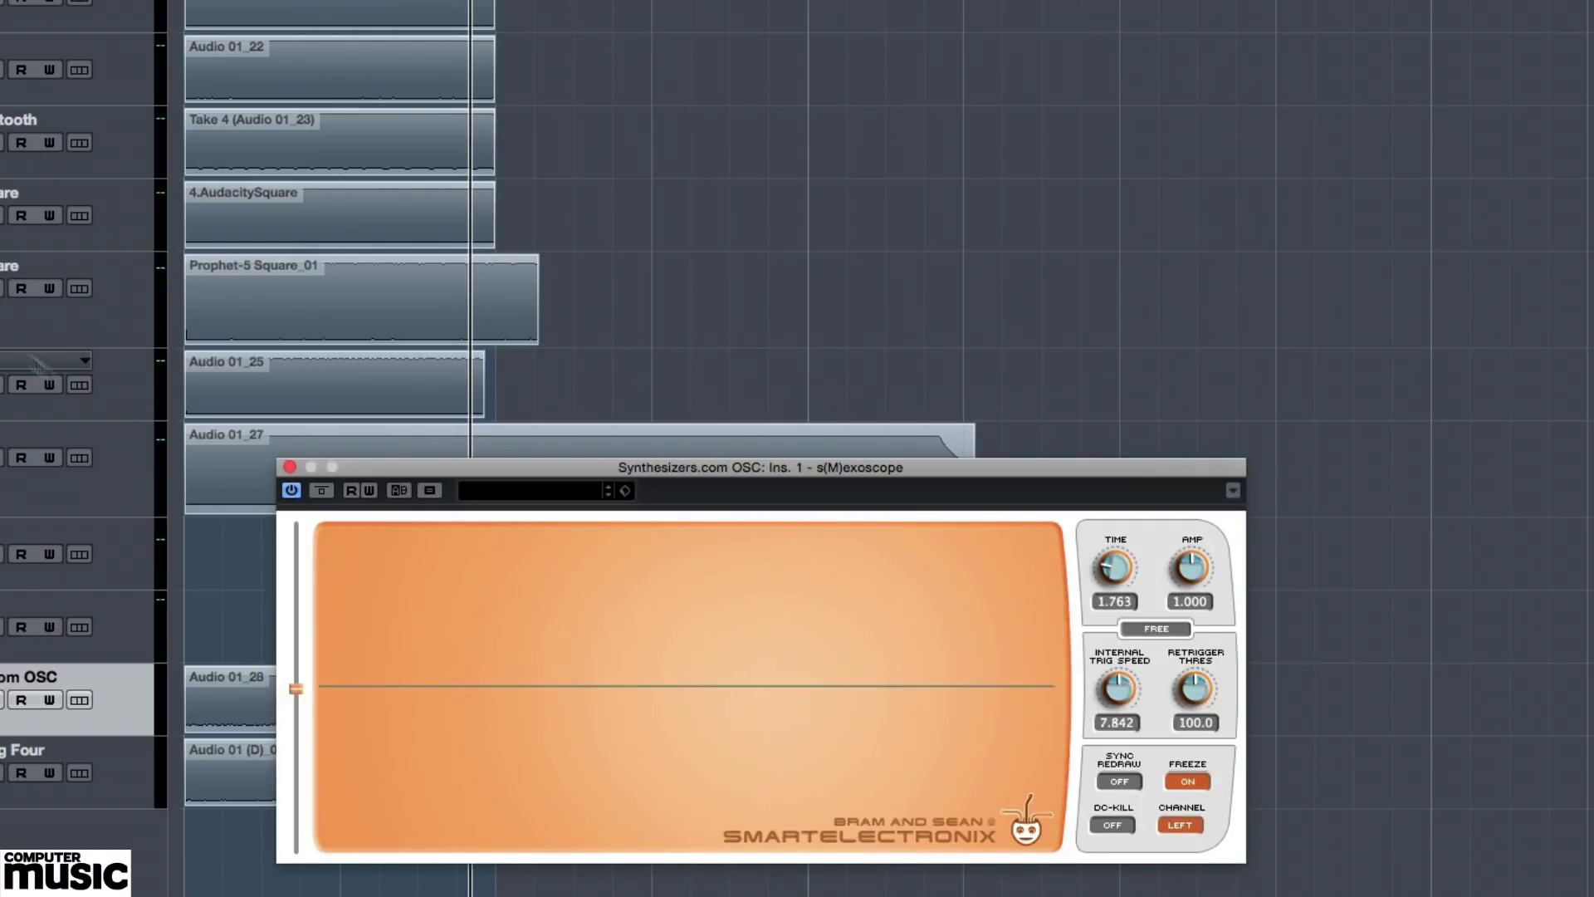
left_click_drag(443, 465, 465, 106)
left_click(1211, 422)
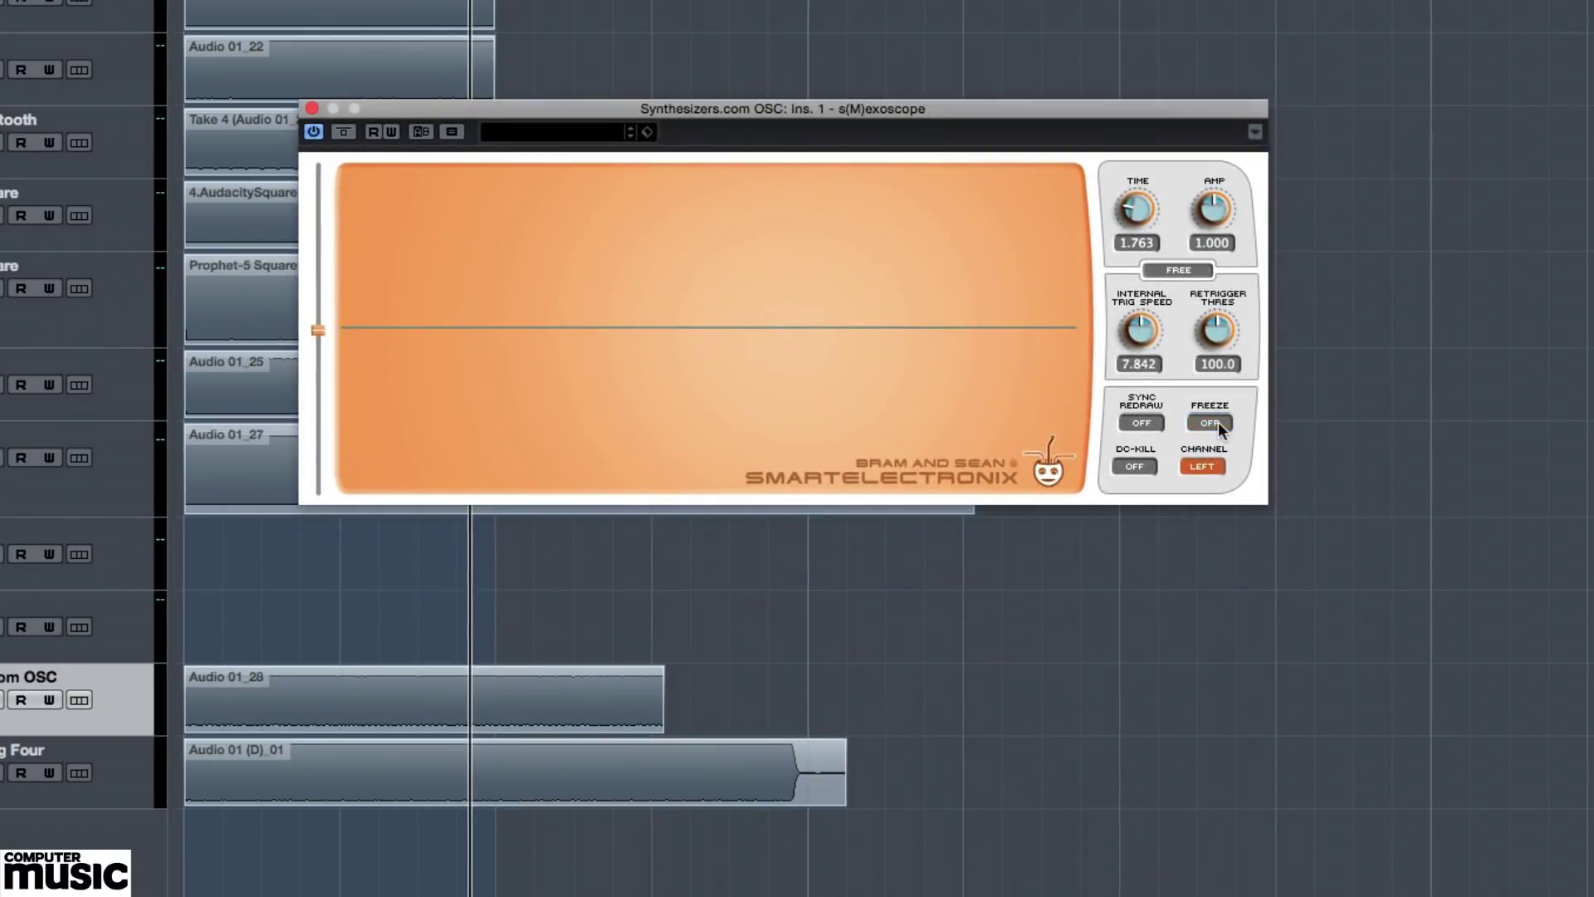
key("space")
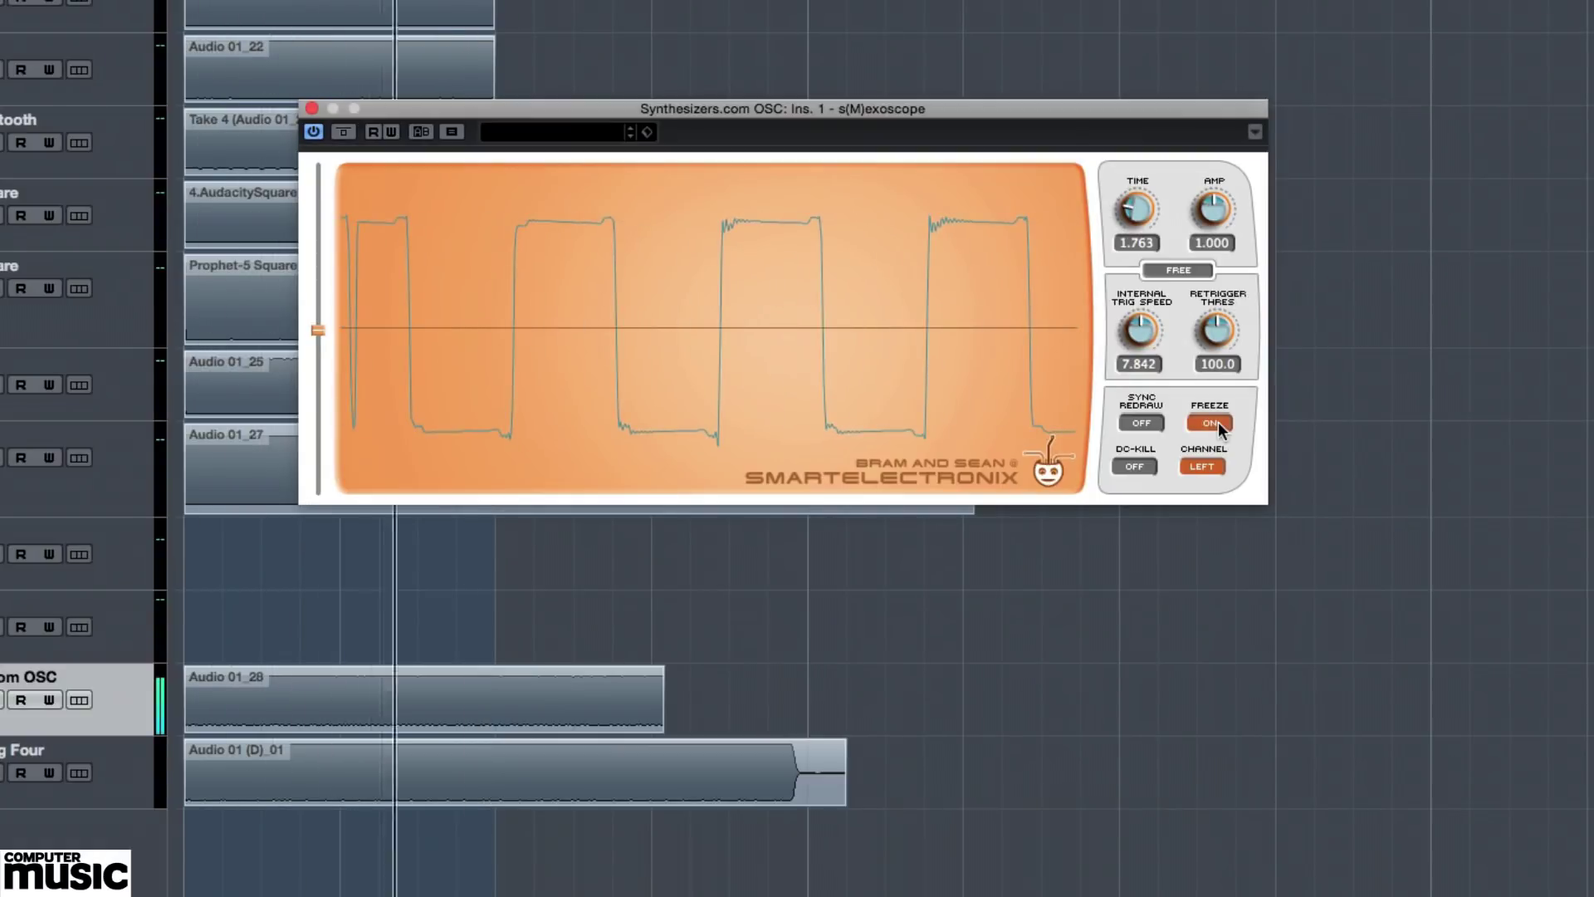
left_click(1218, 421)
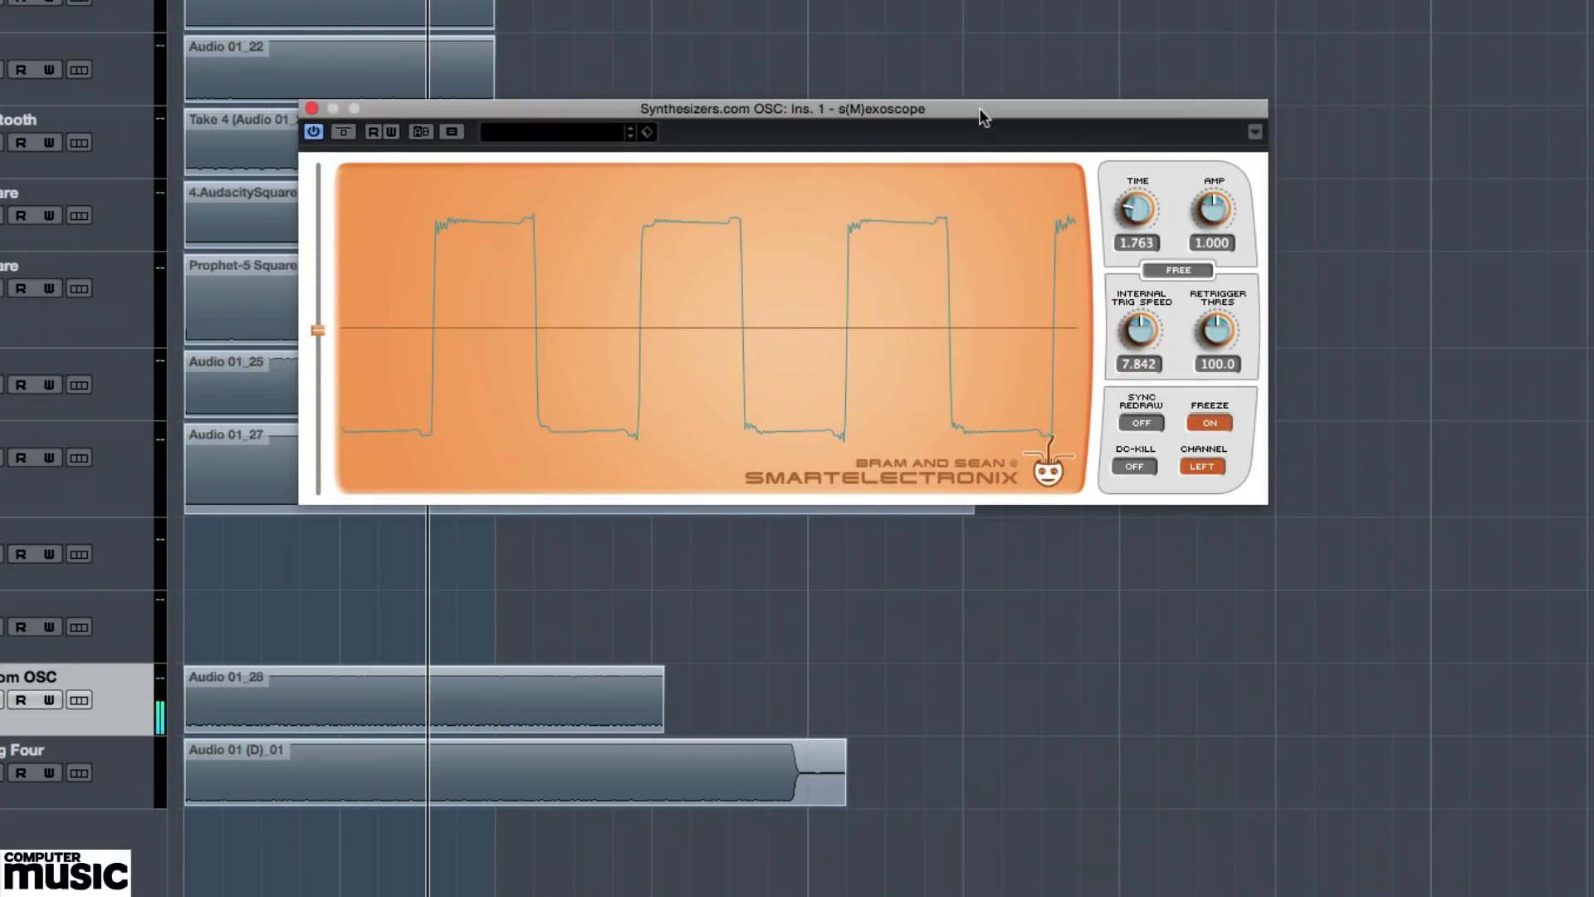
left_click_drag(984, 110, 1047, 17)
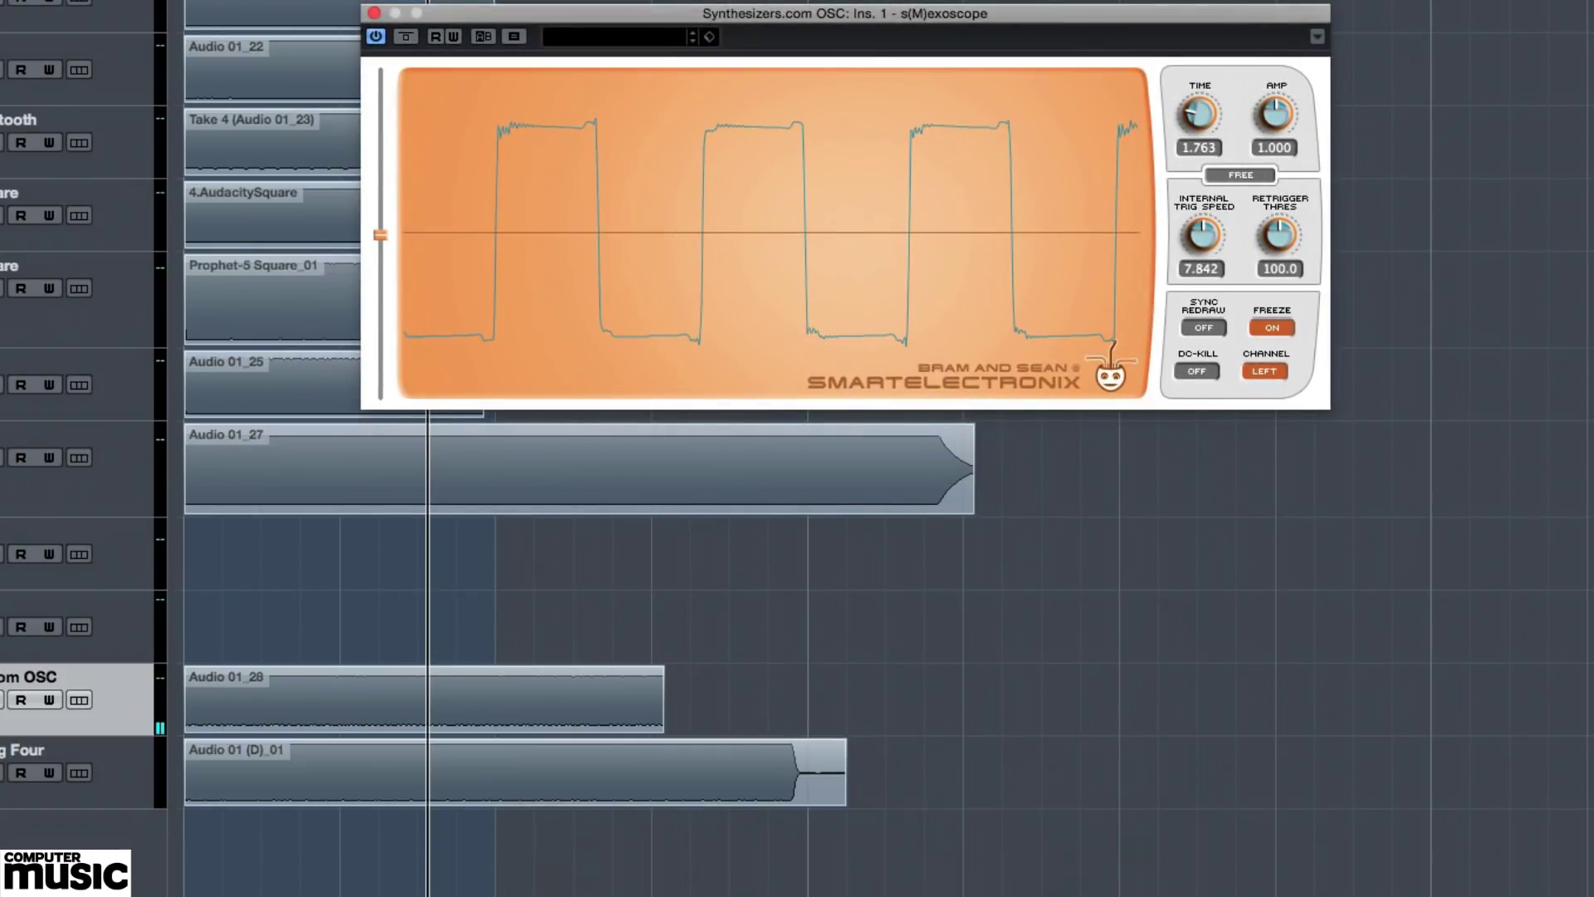
Open the Elektron Analog Four oscilloscope below the Synthesizers.com OSC one and freeze a clean waveform
left_click(77, 751)
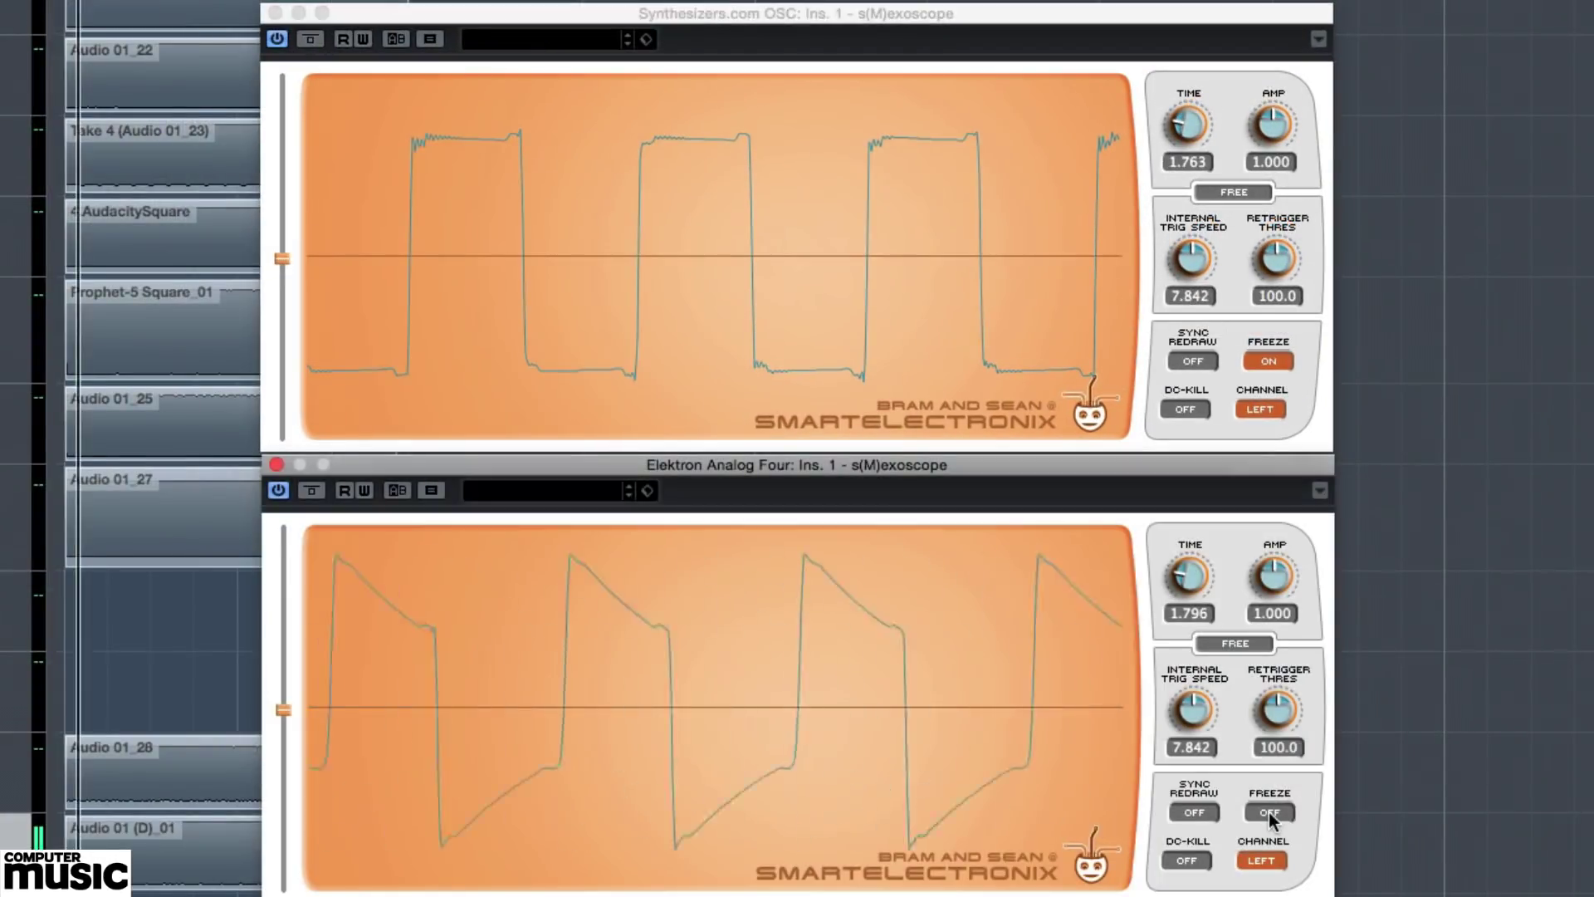
left_click(1268, 812)
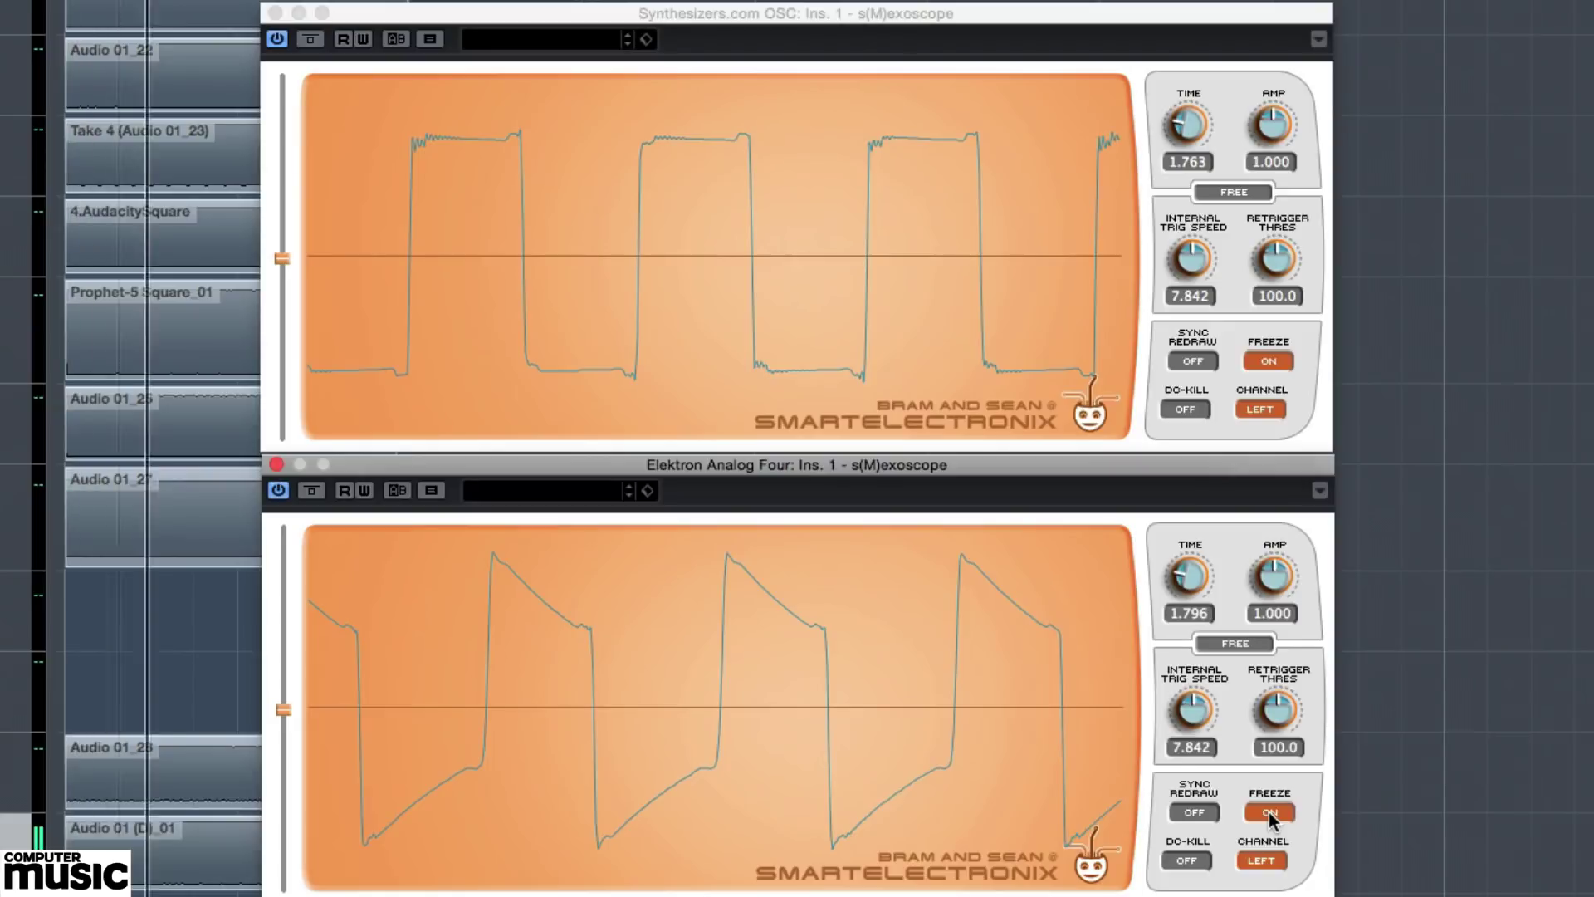